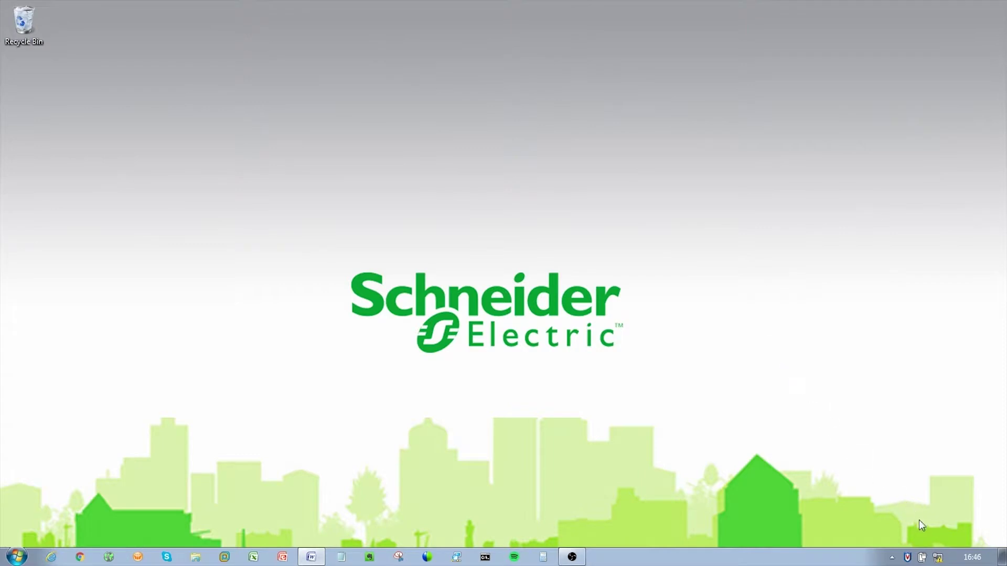
Open the IPv4 properties of the wired Local Area Connection from Network and Sharing Center.
right_click(936, 557)
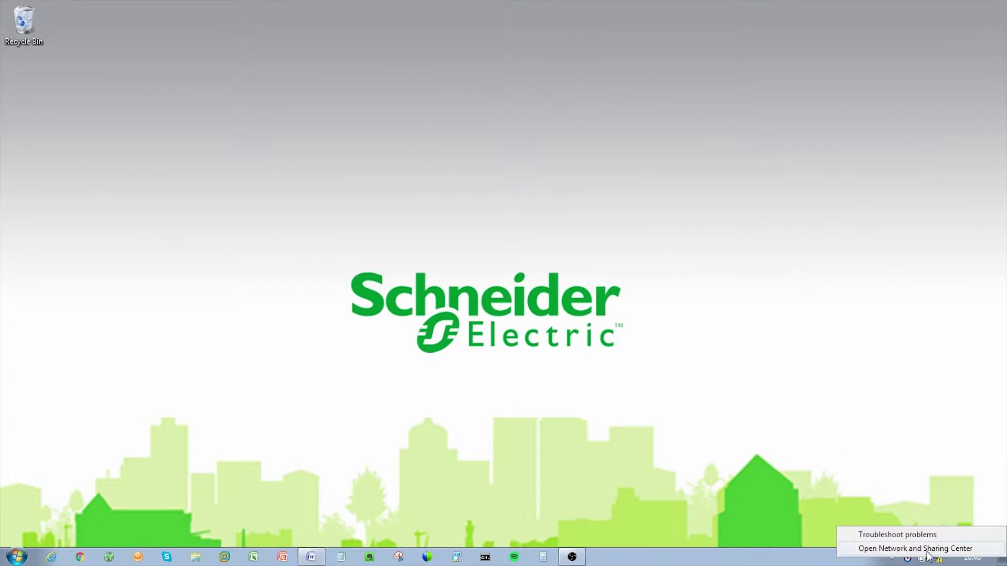
left_click(926, 552)
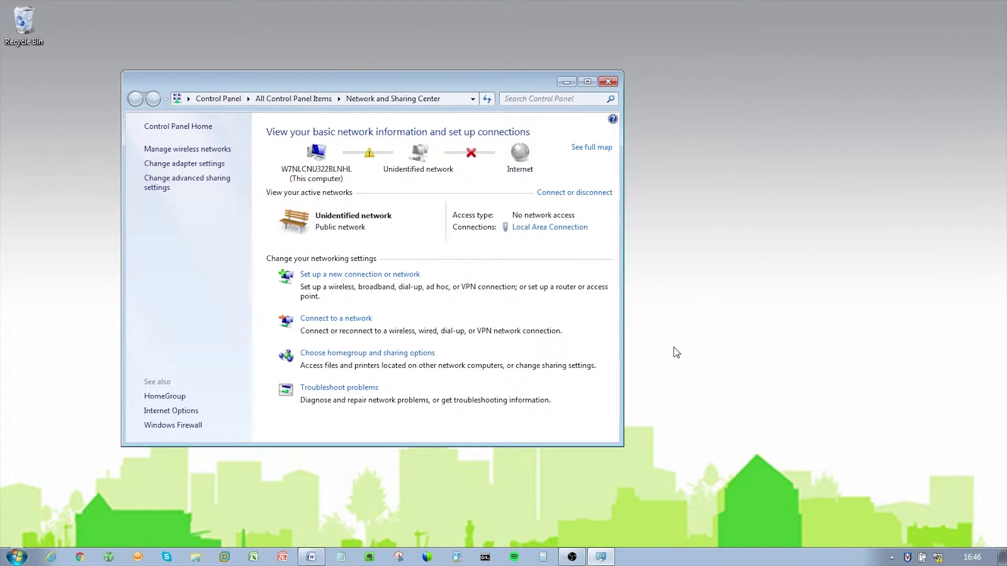
left_click(551, 229)
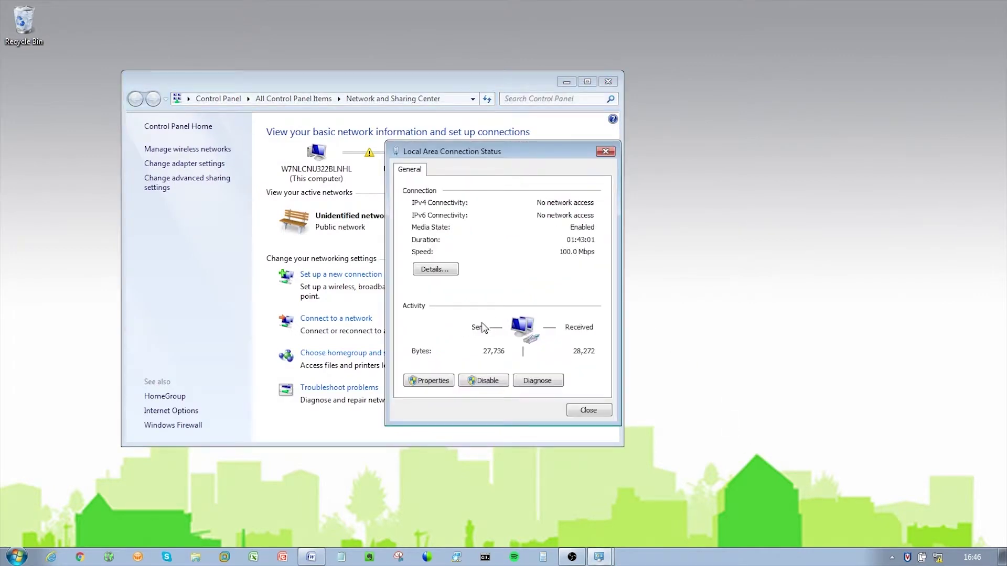
left_click(433, 382)
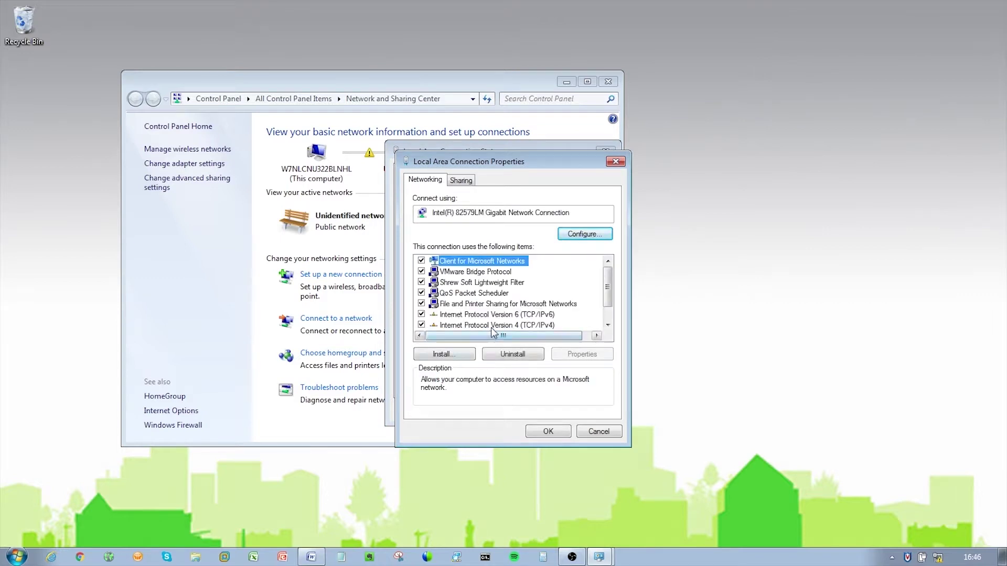
left_click(491, 325)
left_click(559, 355)
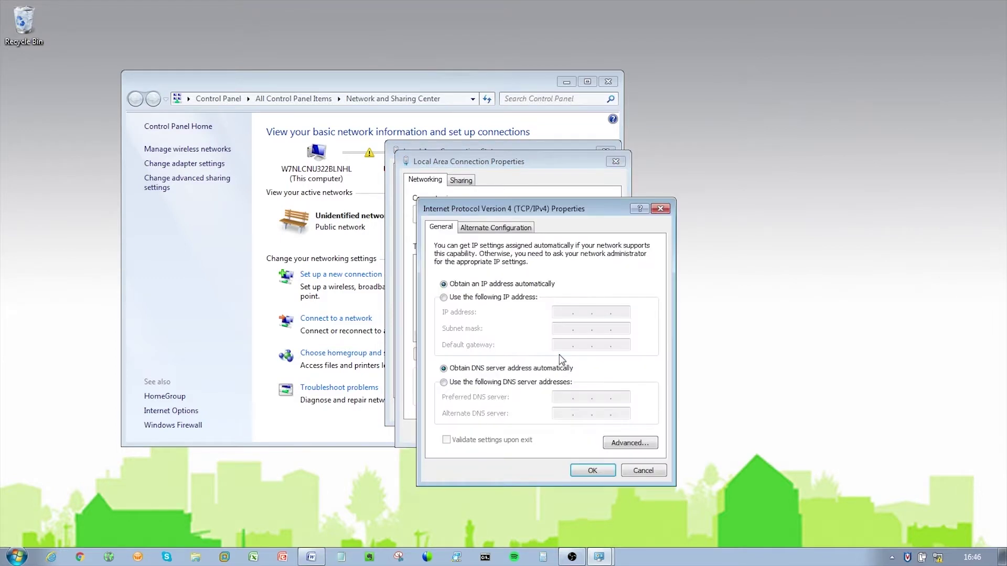
Assign static IP 192.168.2.10 with subnet mask 255.255.255.0 and close the connection dialogs.
left_click(496, 302)
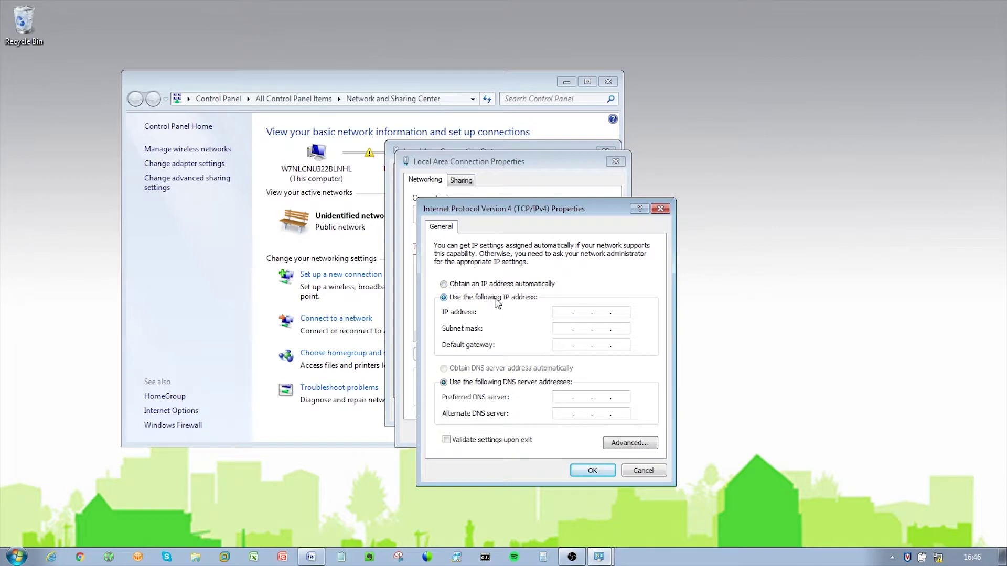
left_click(566, 313)
type("192 . 168 . 2 . 10")
left_click(563, 329)
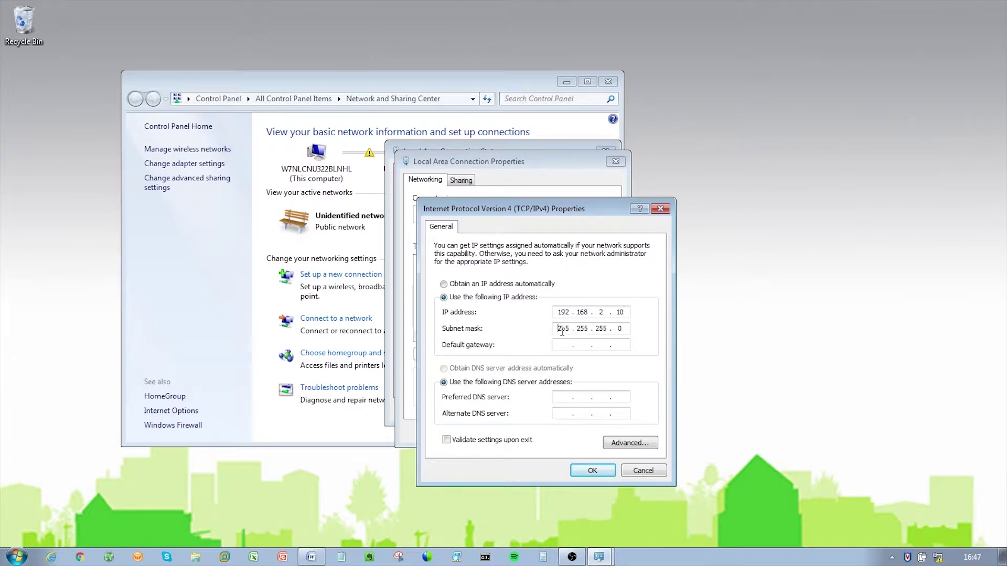
left_click(582, 470)
left_click(555, 434)
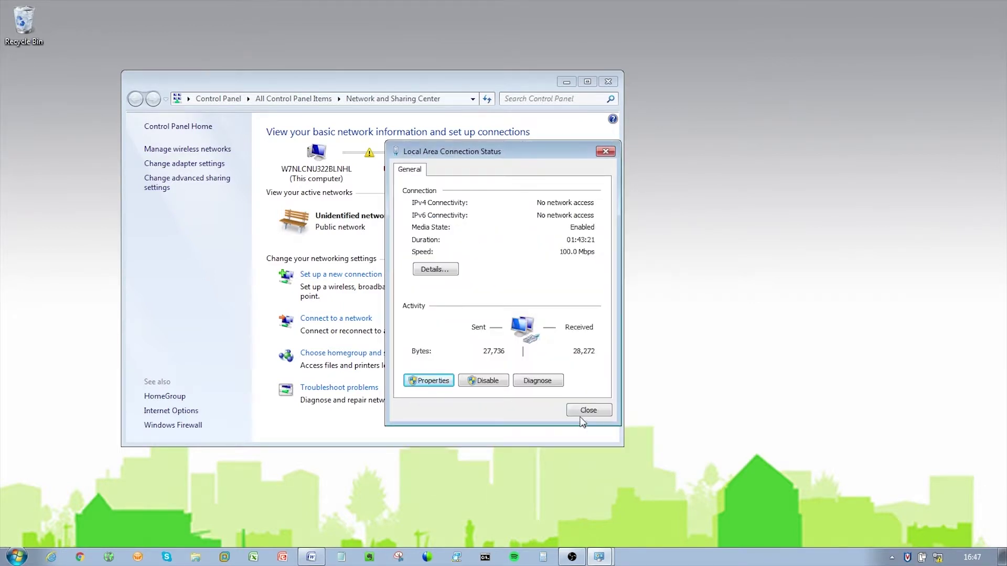
left_click(586, 410)
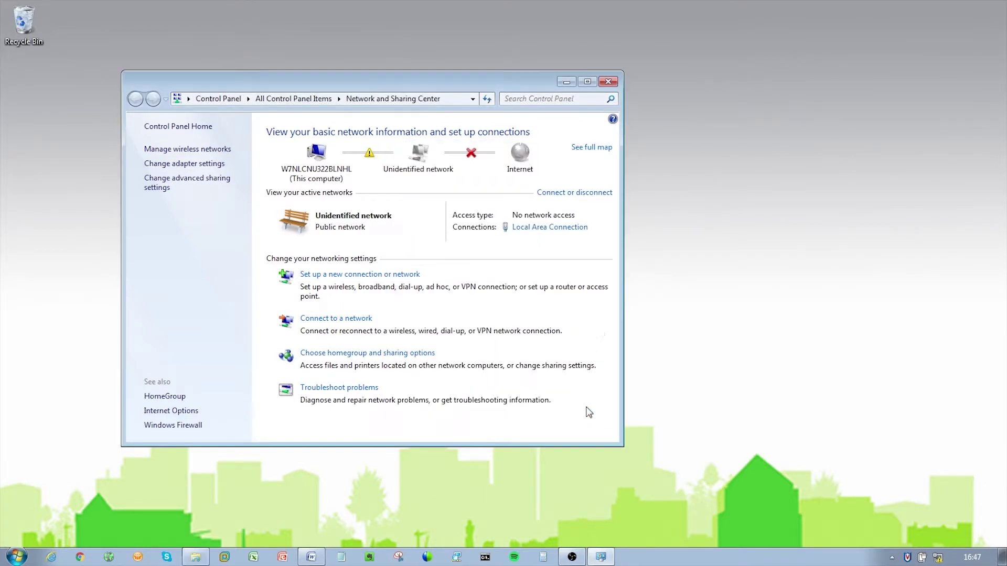
Launch Command Prompt and run ping 192.168.2.15, getting four replies with 0% loss.
left_click(607, 82)
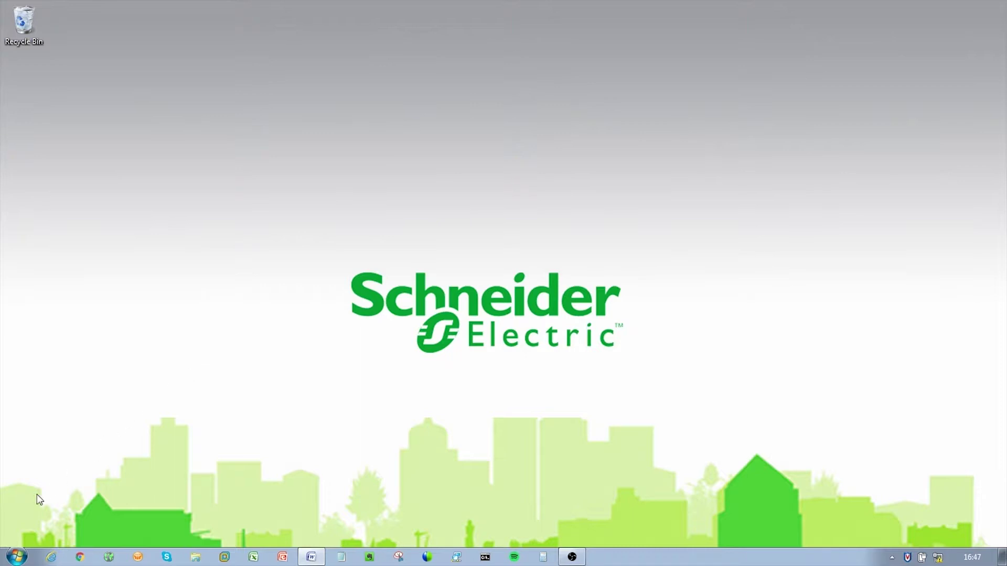
left_click(15, 553)
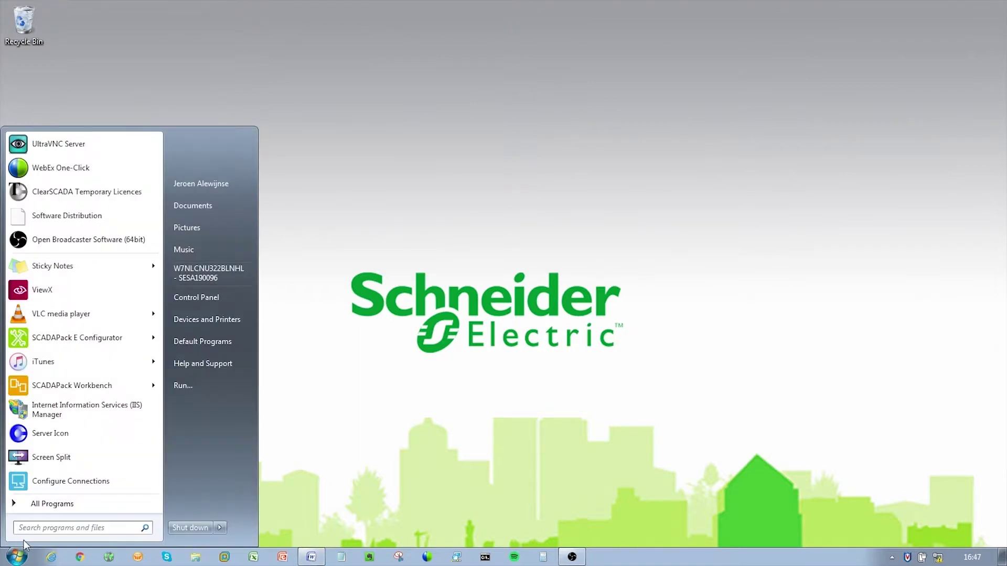
type("cmd")
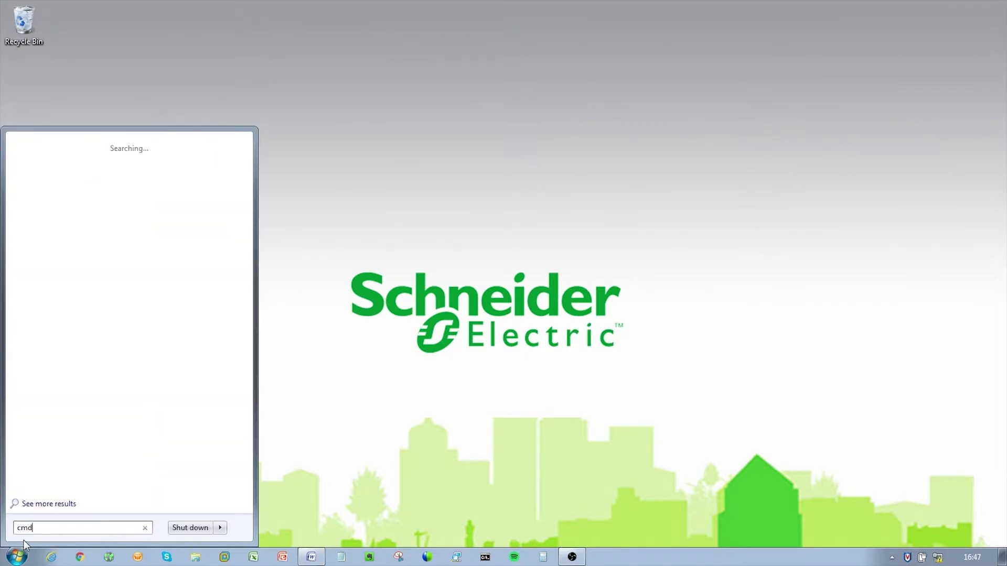
key("Return")
type("ping 192.168.2.15")
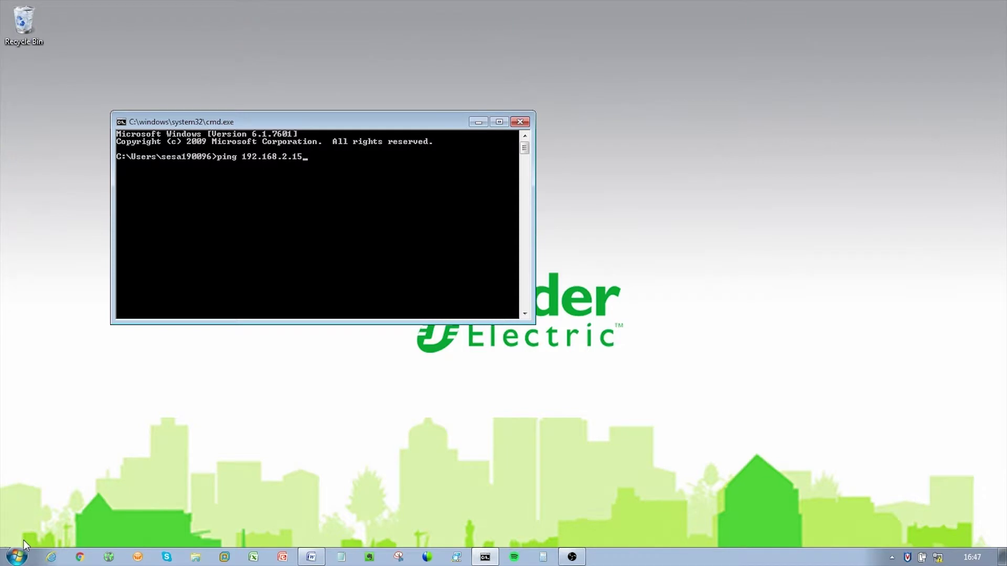
key("Return")
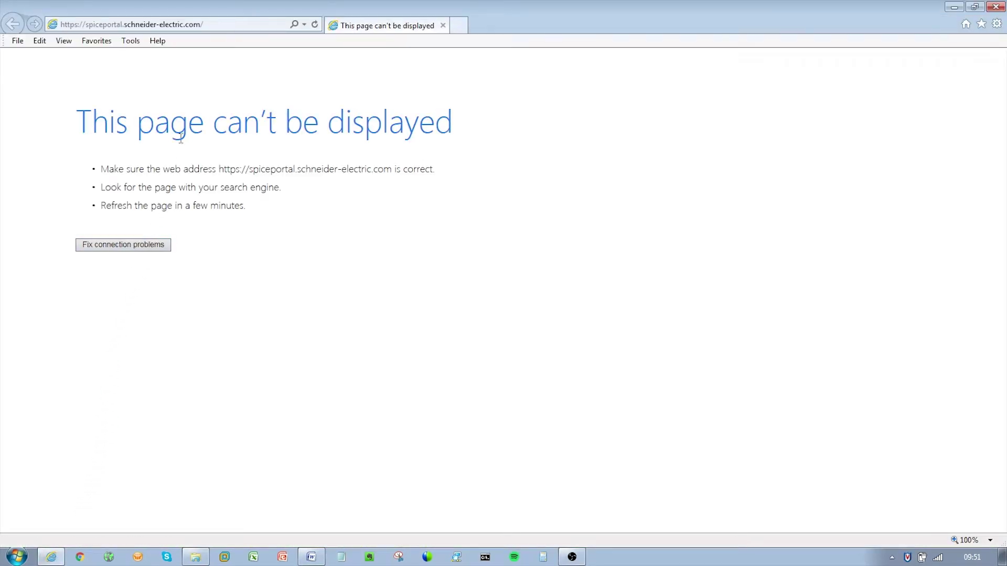
Replace the spiceportal address in Internet Explorer's address bar with 192.168.2.15.
left_click(213, 24)
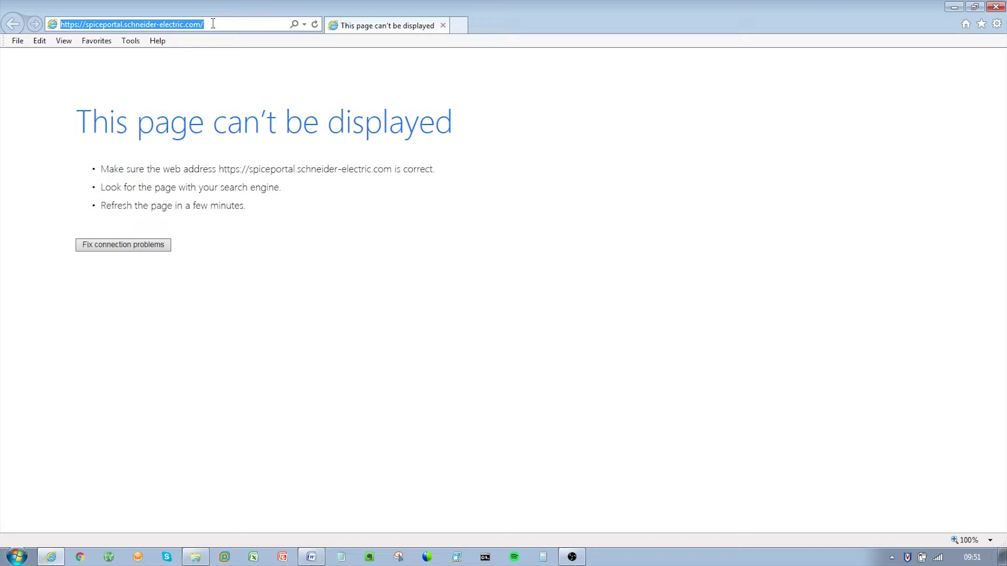
type("192.1")
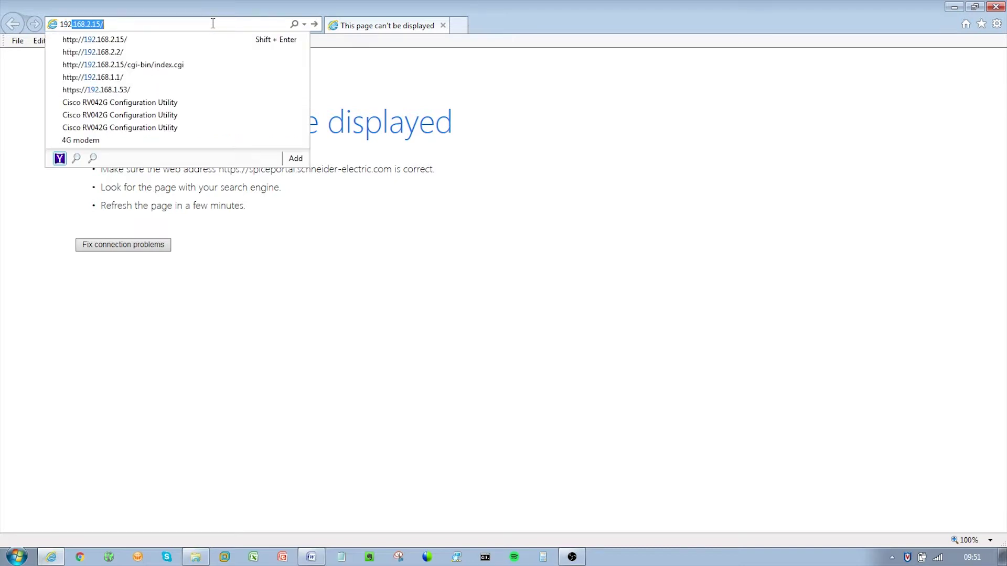
type("68.2.15/cgi-bin/index.cgi")
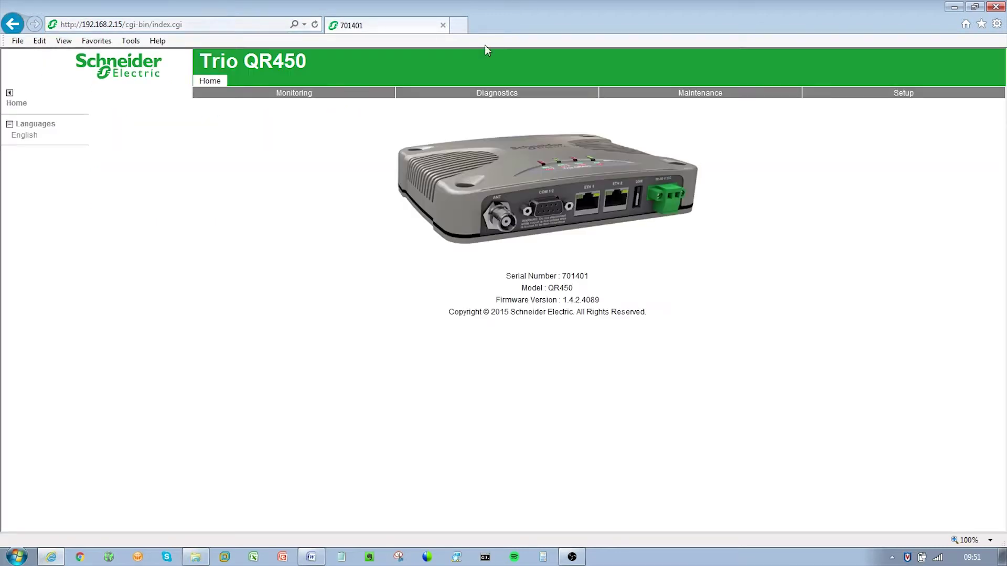
On the Setup > Network page, shorten the radio's IP address from 192.168.2.15 to 192.168.2.1.
left_click(899, 100)
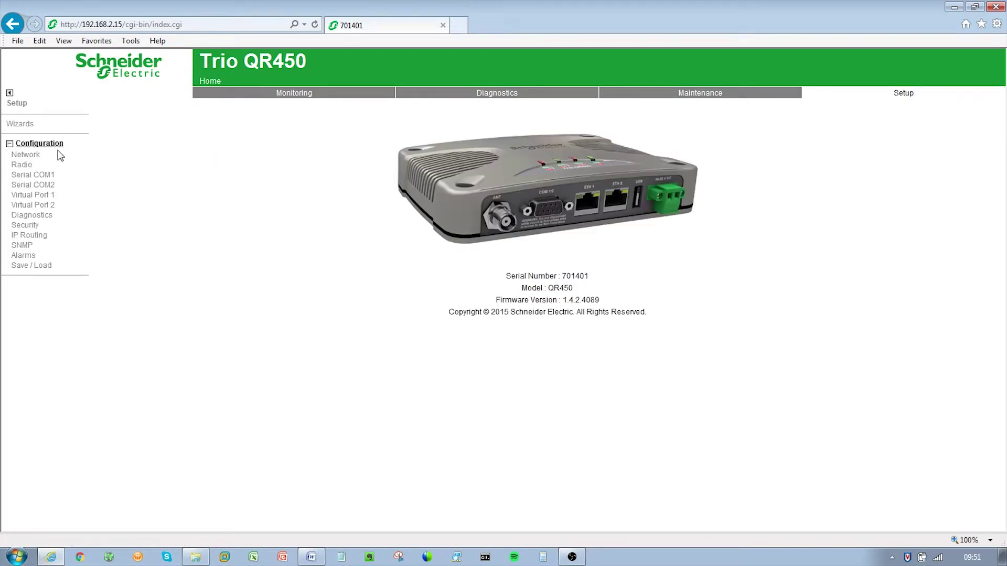
left_click(25, 155)
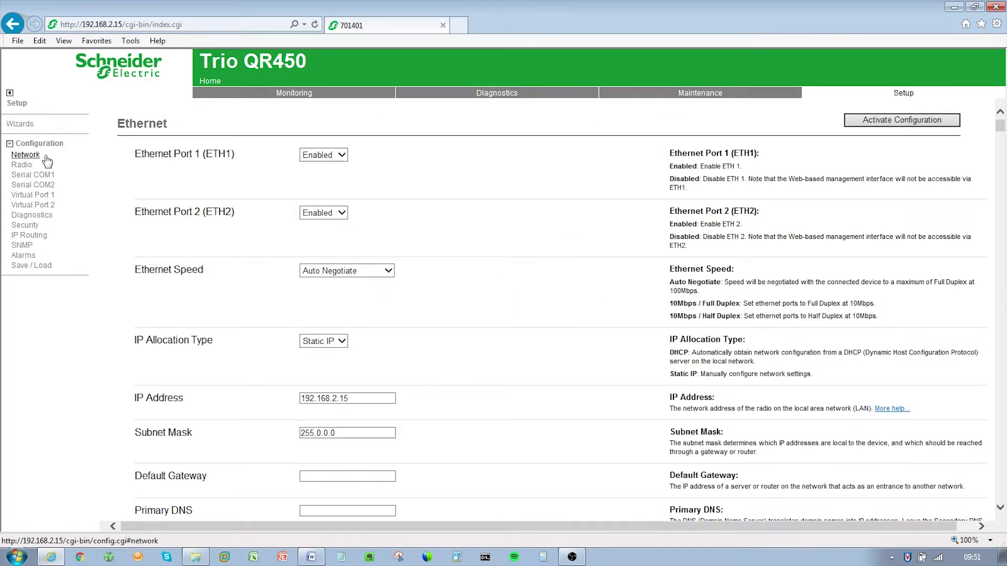
left_click(355, 398)
key("BackSpace")
left_click(374, 431)
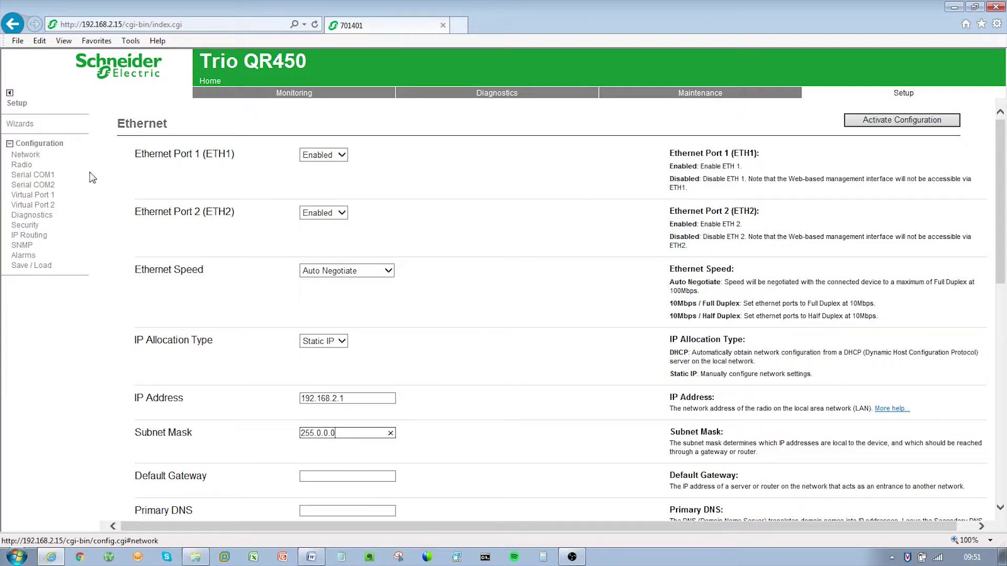
On the Radio page, keep 12.5kHz bandwidth and change Receive Frequency from 430 to 425 MHz.
left_click(37, 169)
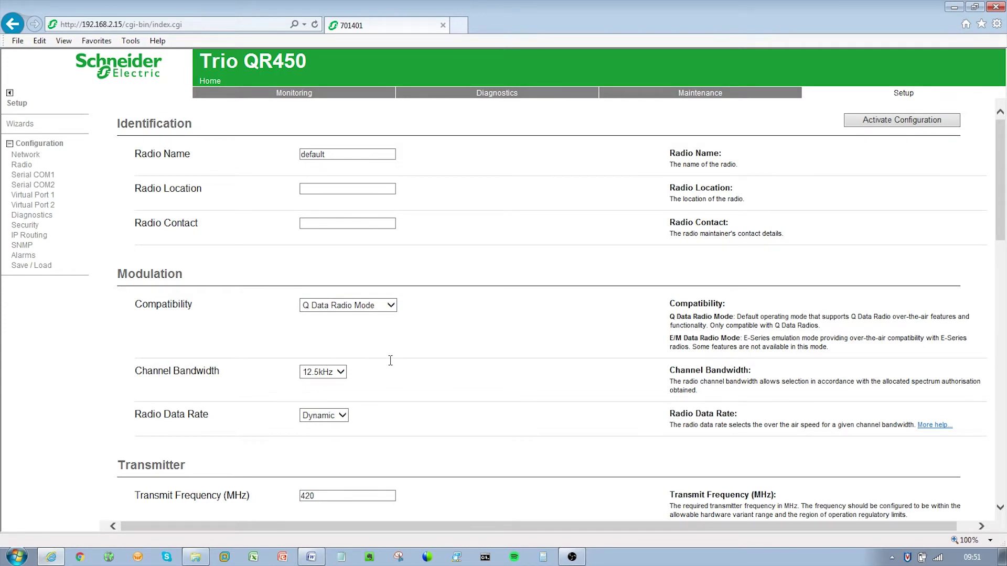
scroll(393, 360, "down", 5)
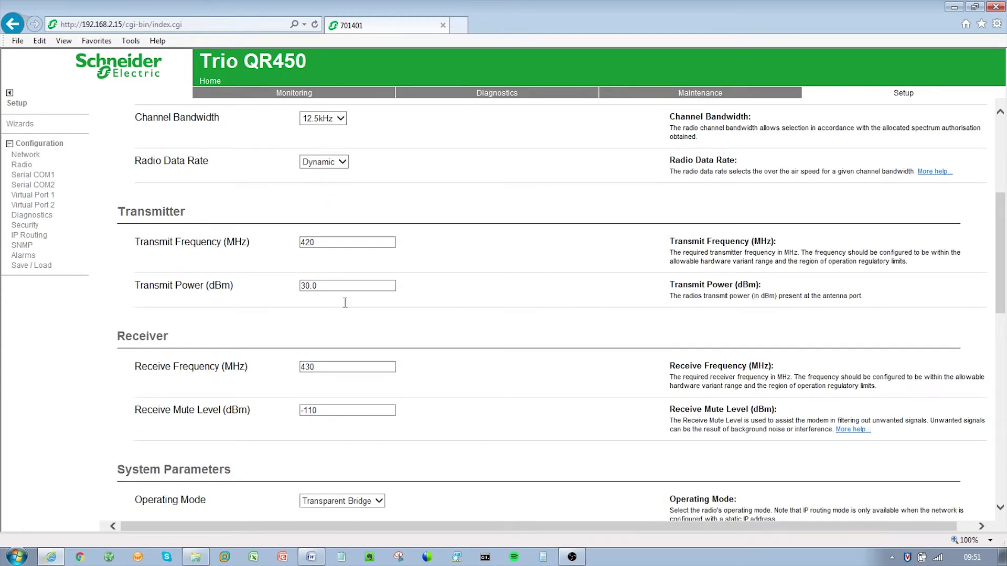
left_click(329, 121)
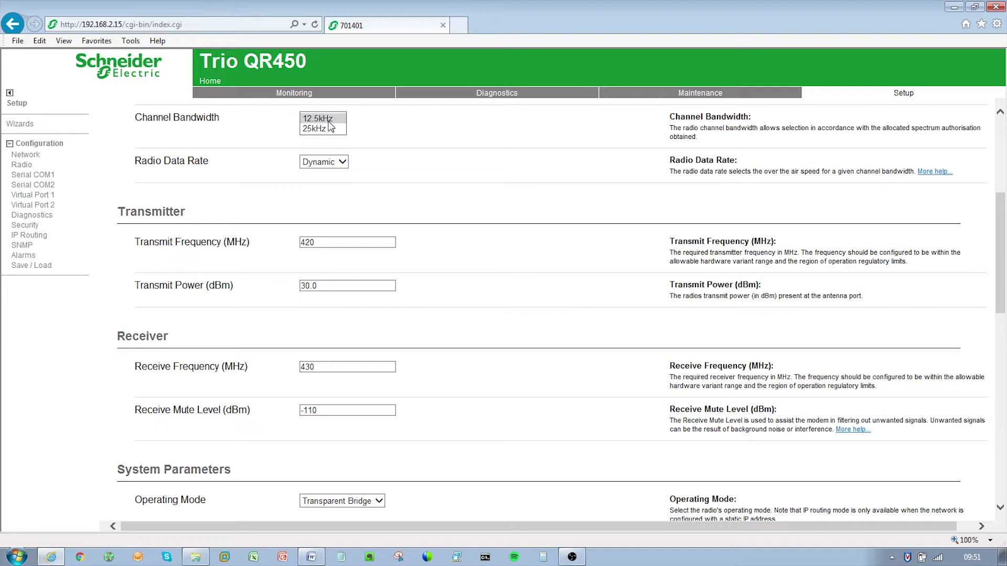
left_click(330, 122)
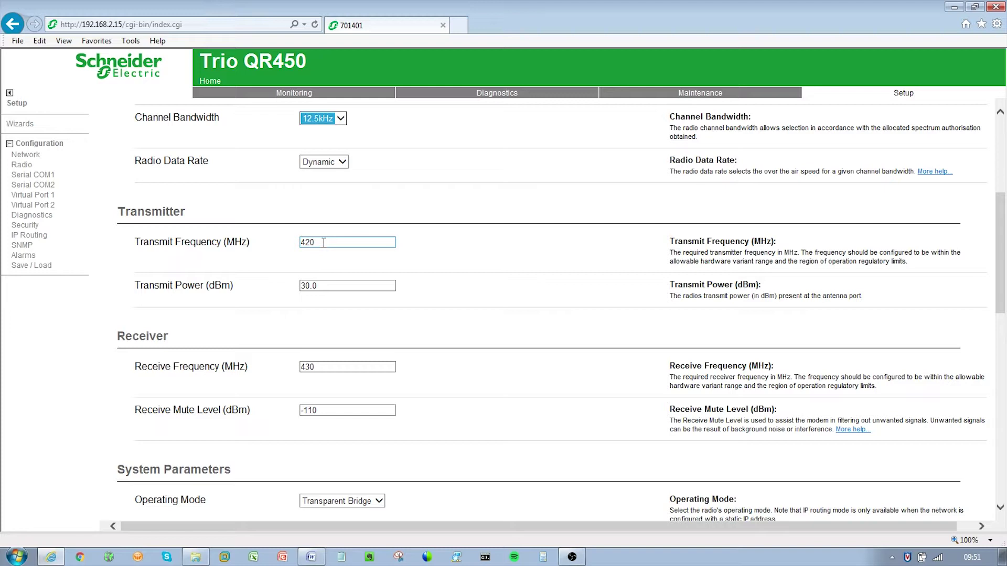
left_click(327, 285)
left_click(320, 366)
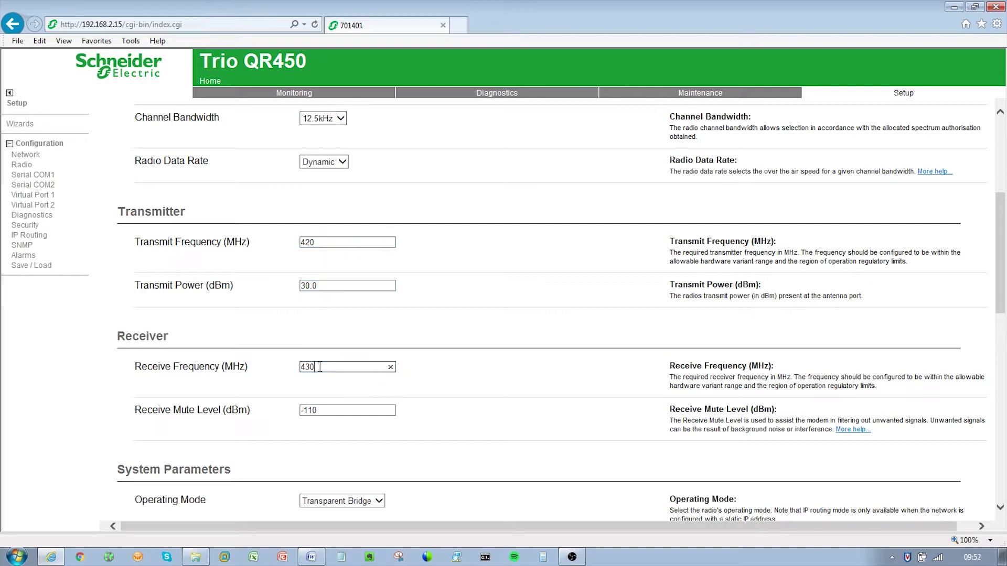
key("BackSpace")
key("BackSpace")
type("25")
left_click(436, 385)
scroll(435, 386, "up", 5)
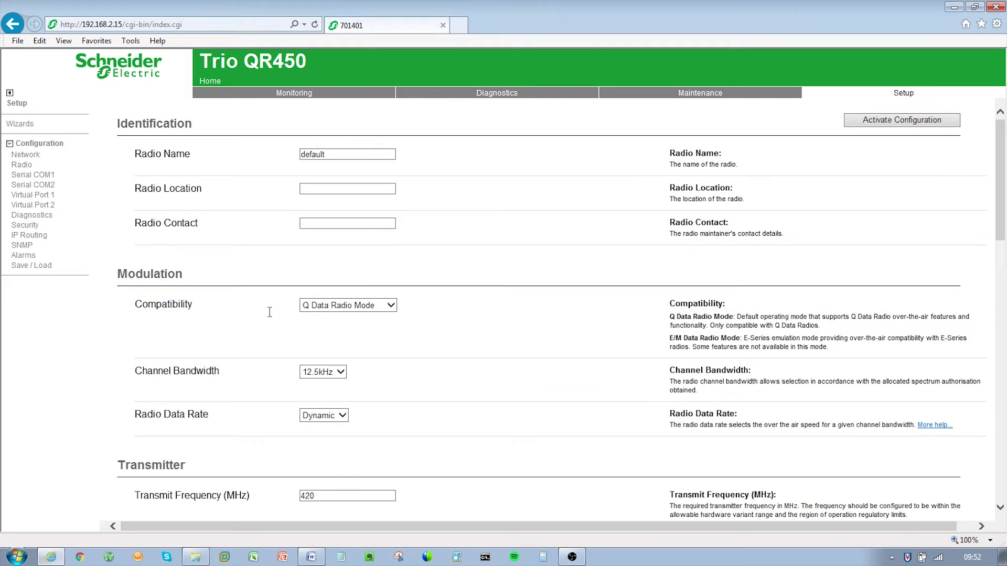
On the Security page, replace the default admin login name with a new login name.
left_click(24, 225)
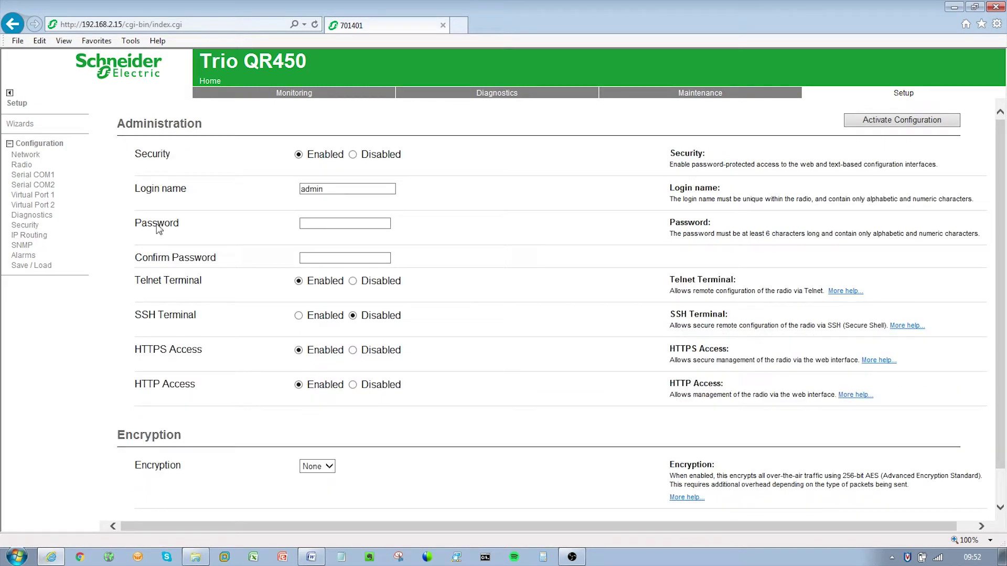
double_click(314, 189)
type("schne")
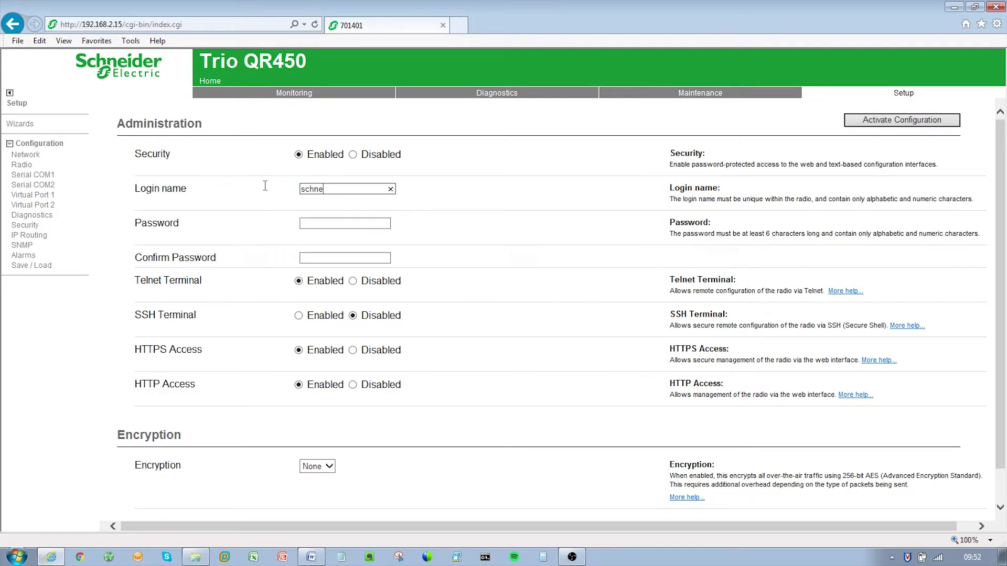
type("ider")
Enter and confirm the new password, then activate the configuration.
left_click(311, 224)
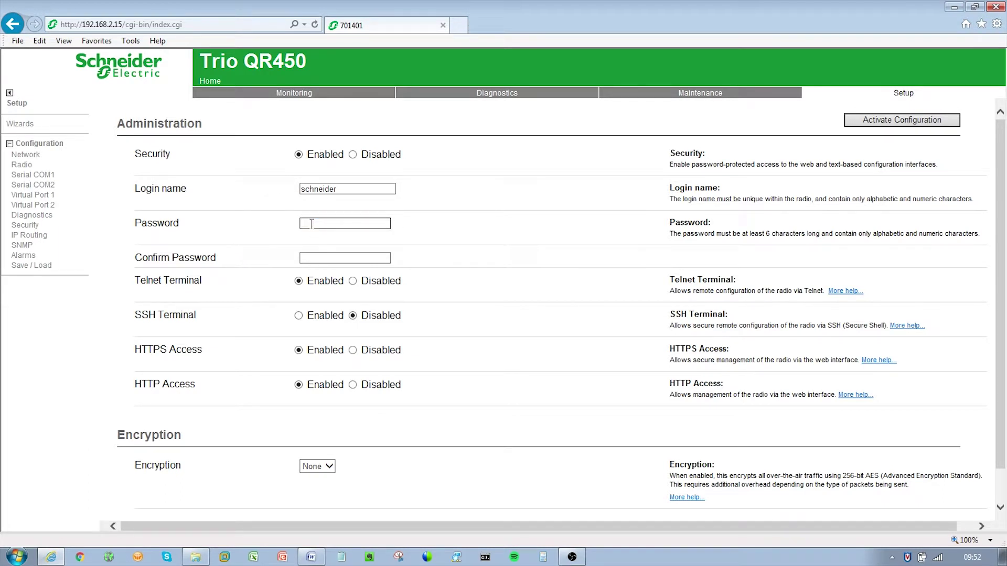
type("schneide")
left_click(323, 256)
type("schneid")
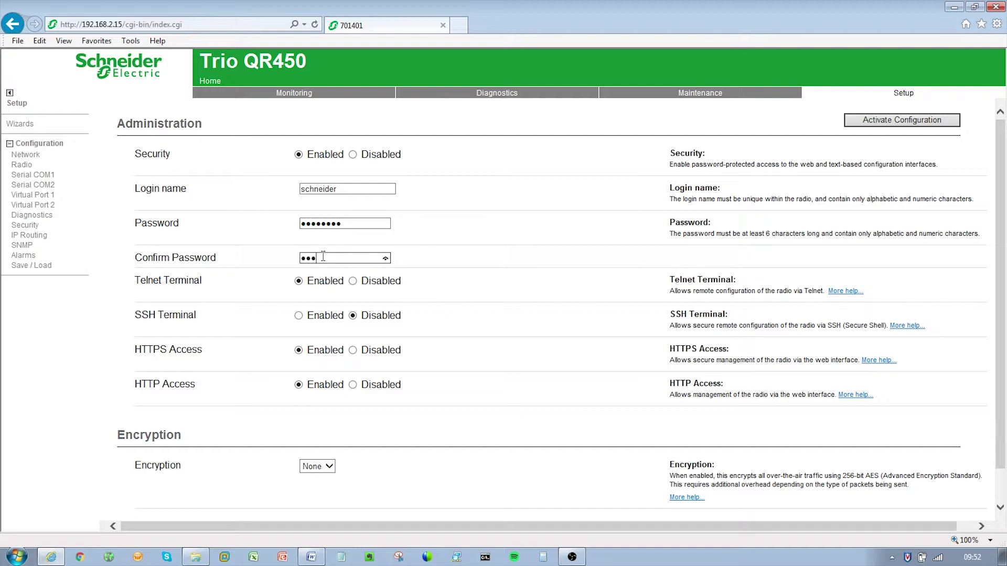
type("e")
left_click(858, 121)
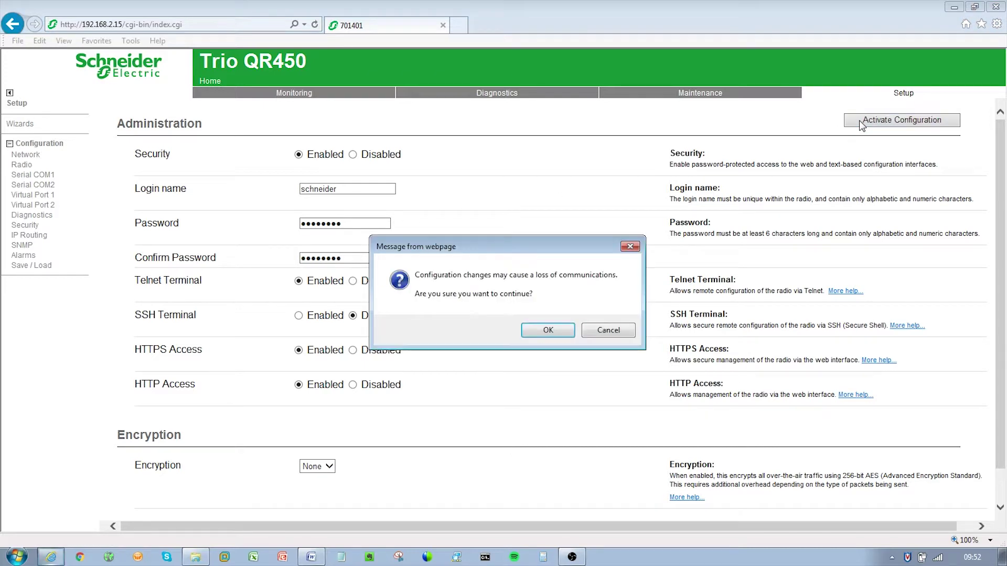
Accept the communication-loss warning to apply the new radio configuration.
left_click(560, 332)
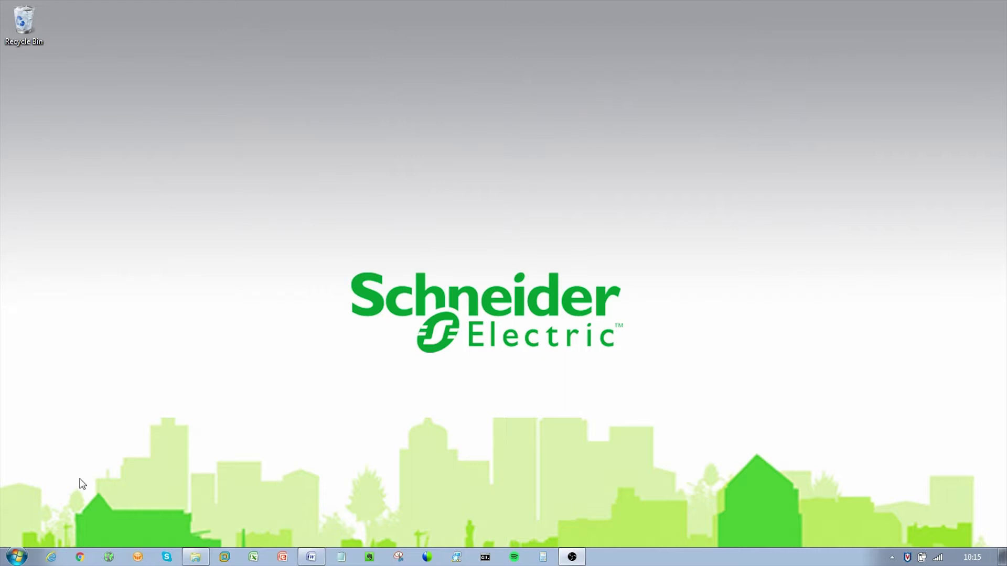
Relaunch Internet Explorer and load the radio's home page at 192.168.2.15.
left_click(50, 557)
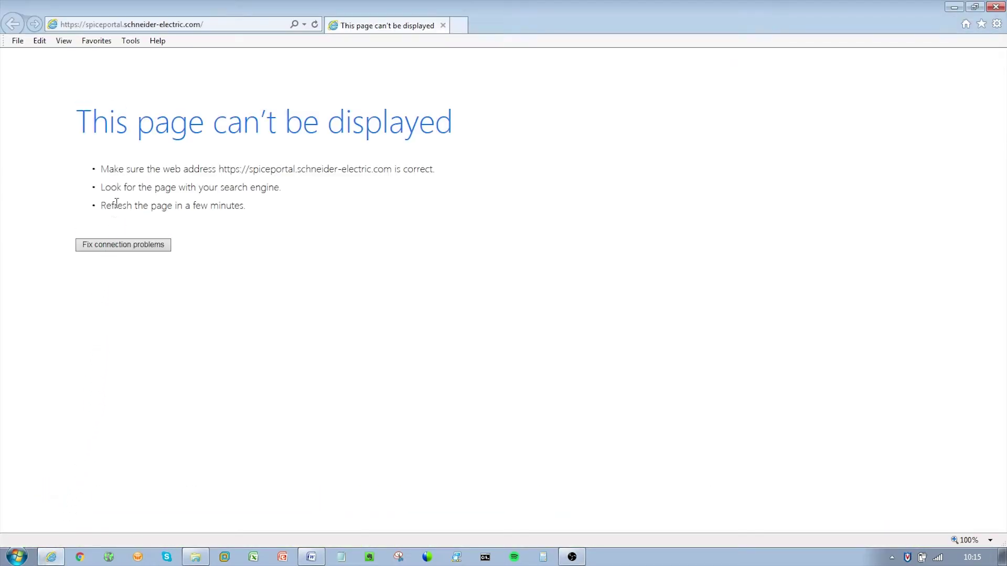
left_click(149, 25)
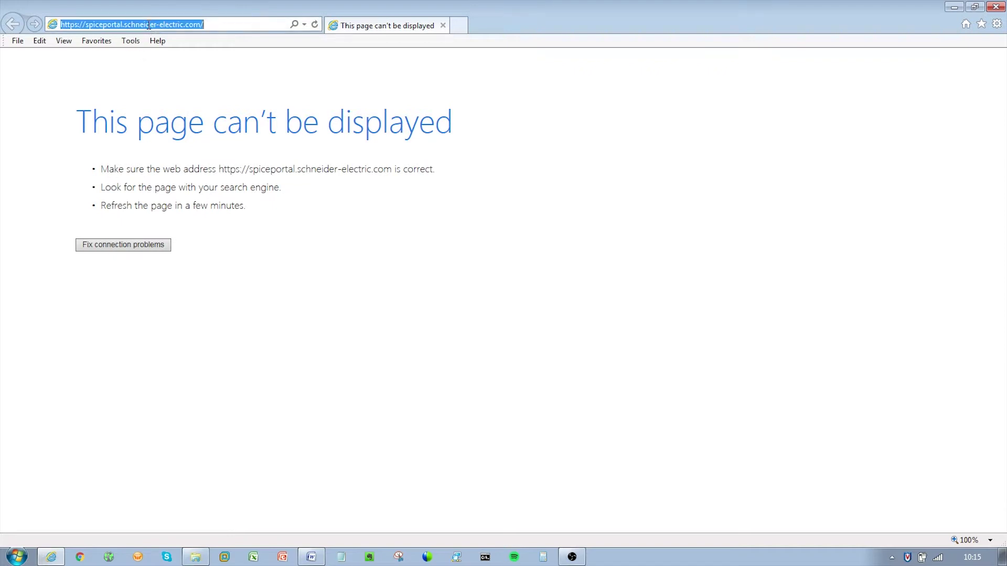
type("192.16")
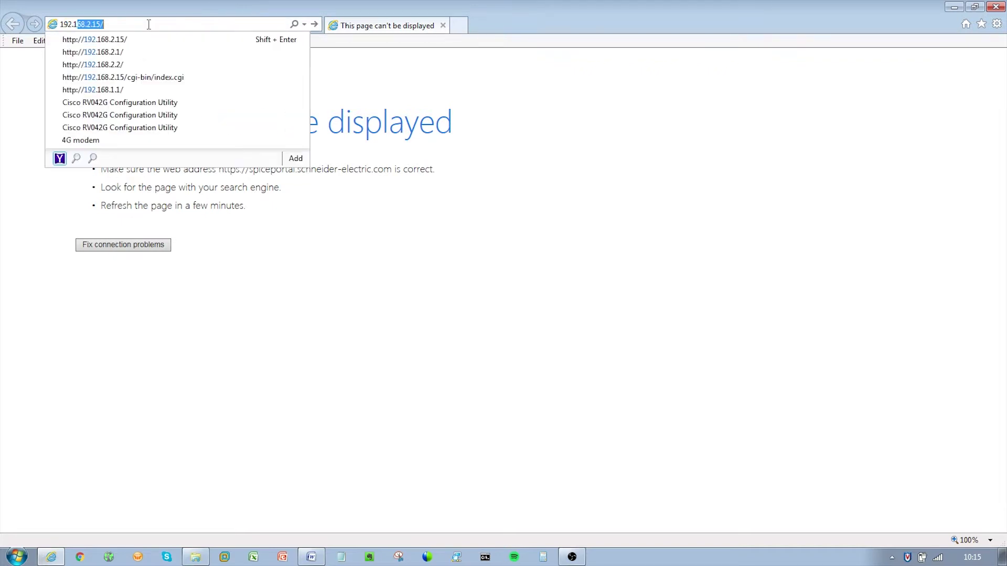
type("8.2.15")
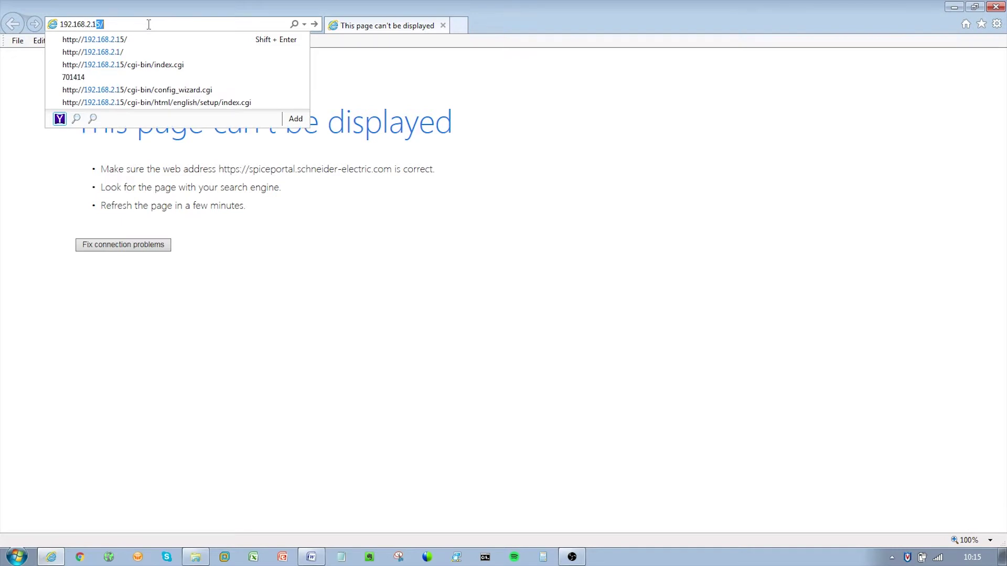
key("Return")
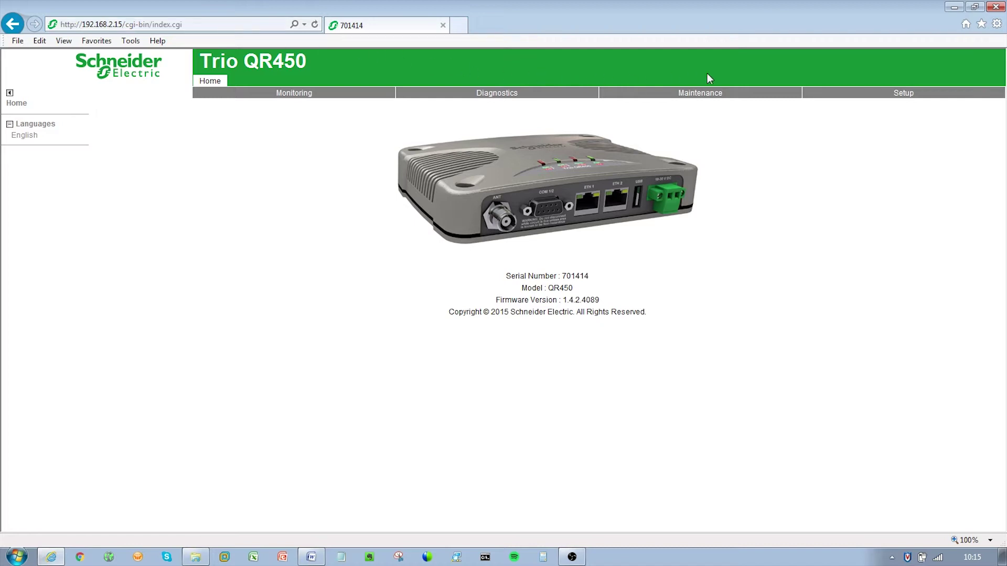
On the Setup > Network page, change the radio's IP address to 192.168.2.212.
left_click(900, 98)
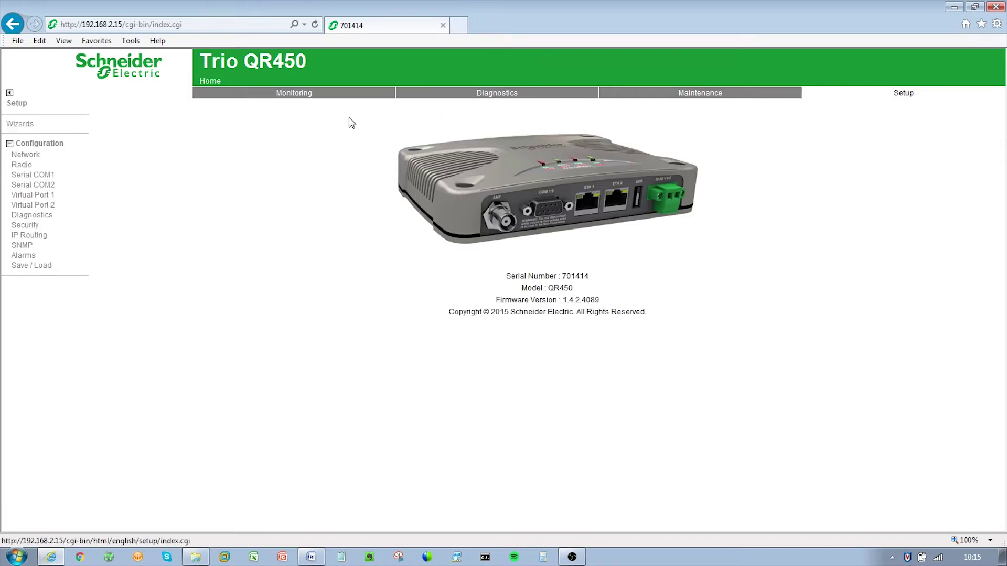
left_click(39, 158)
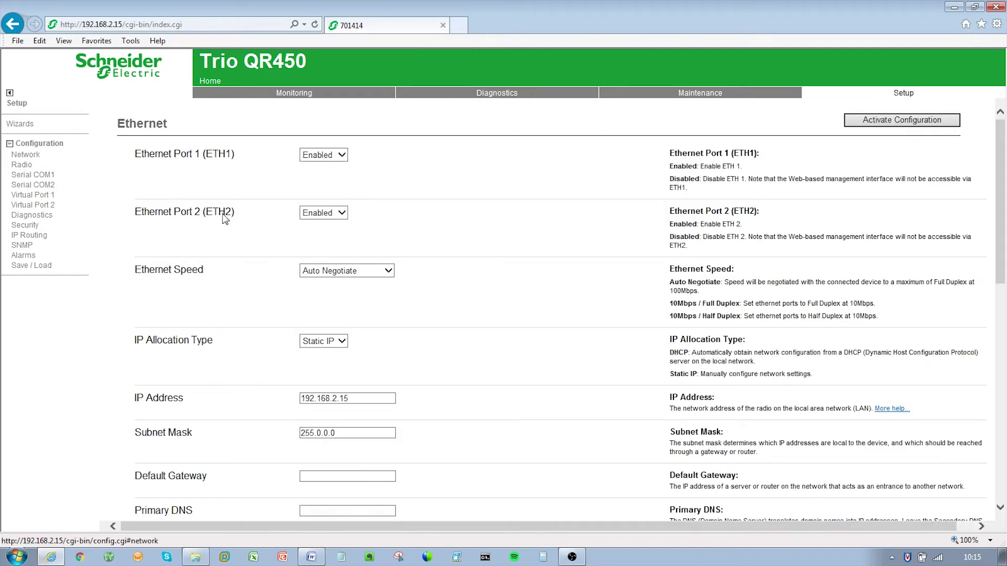
left_click(359, 401)
key("BackSpace")
key("BackSpace")
key("BackSpace")
type("12")
left_click(447, 391)
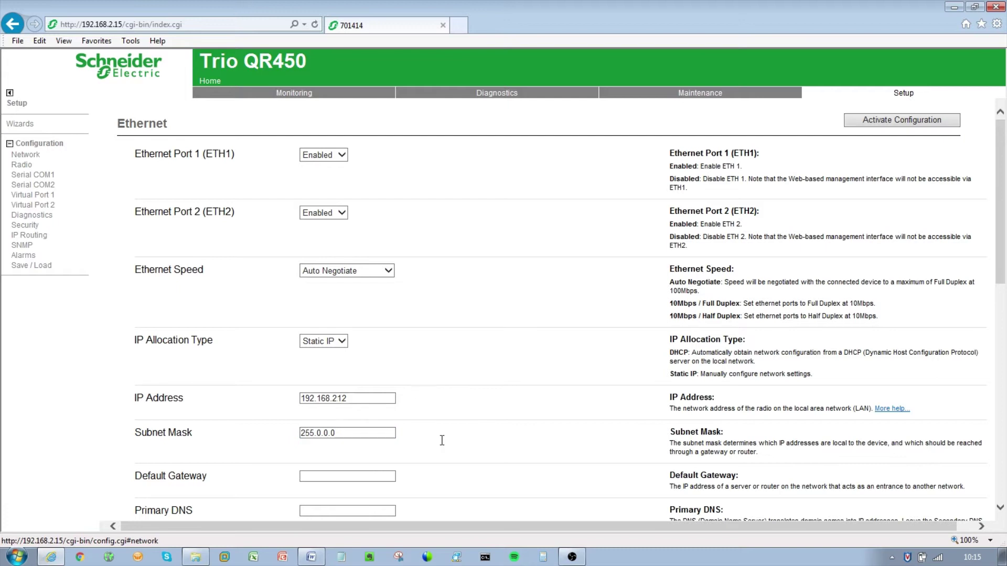
scroll(443, 440, "down", 8)
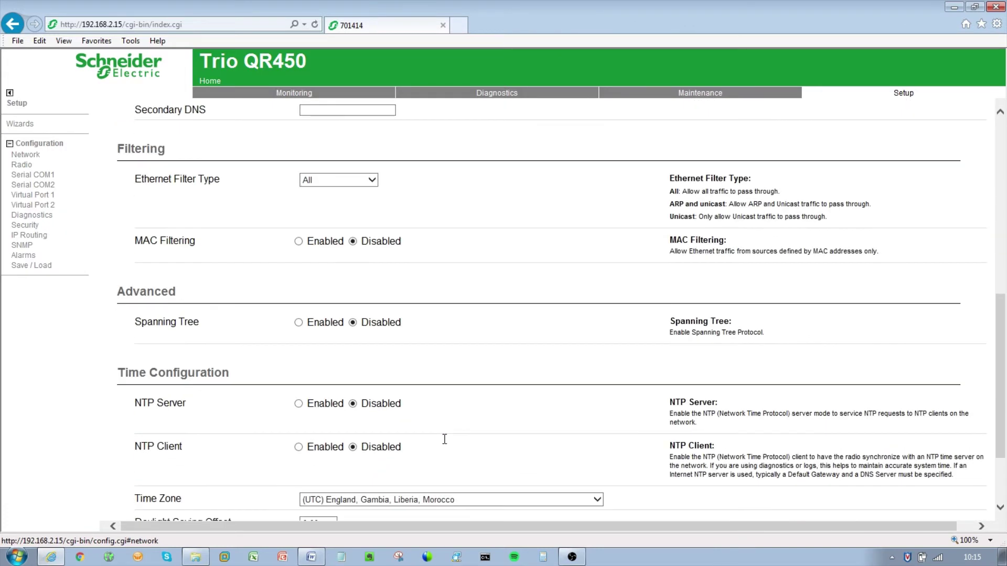
scroll(445, 439, "up", 8)
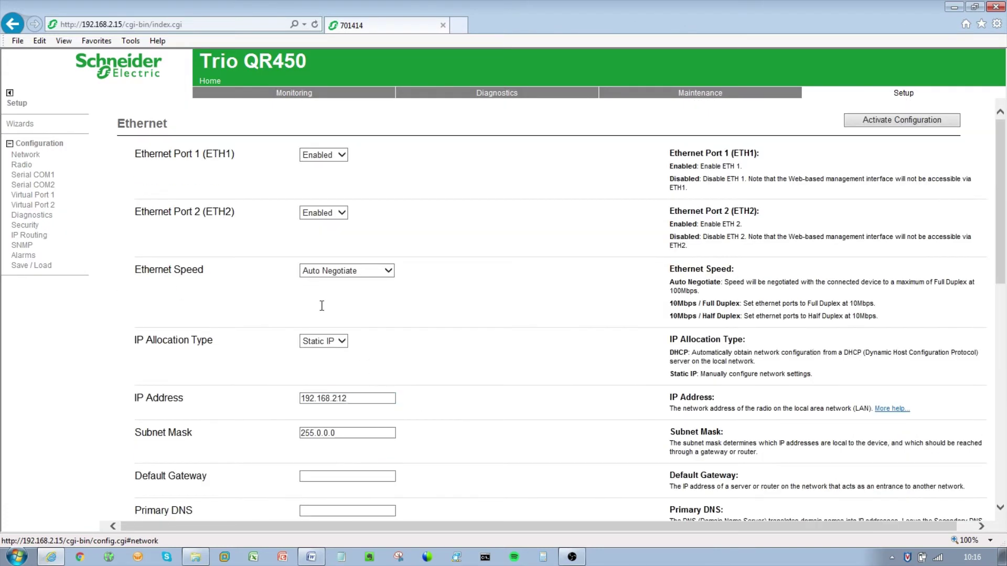
On the Radio page, keep 12.5kHz channel bandwidth and set Transmit Frequency to 425 MHz.
left_click(22, 165)
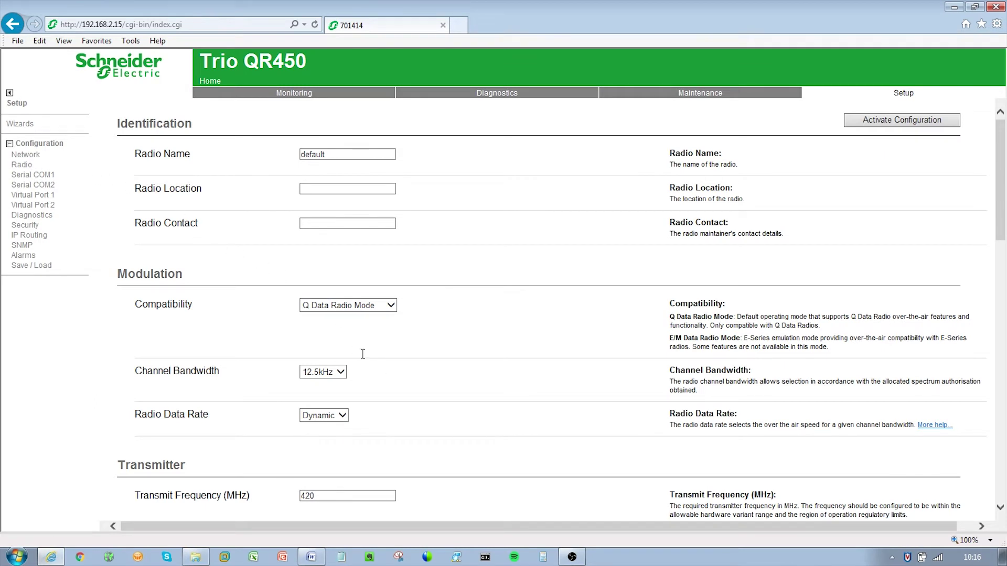
scroll(392, 367, "down", 5)
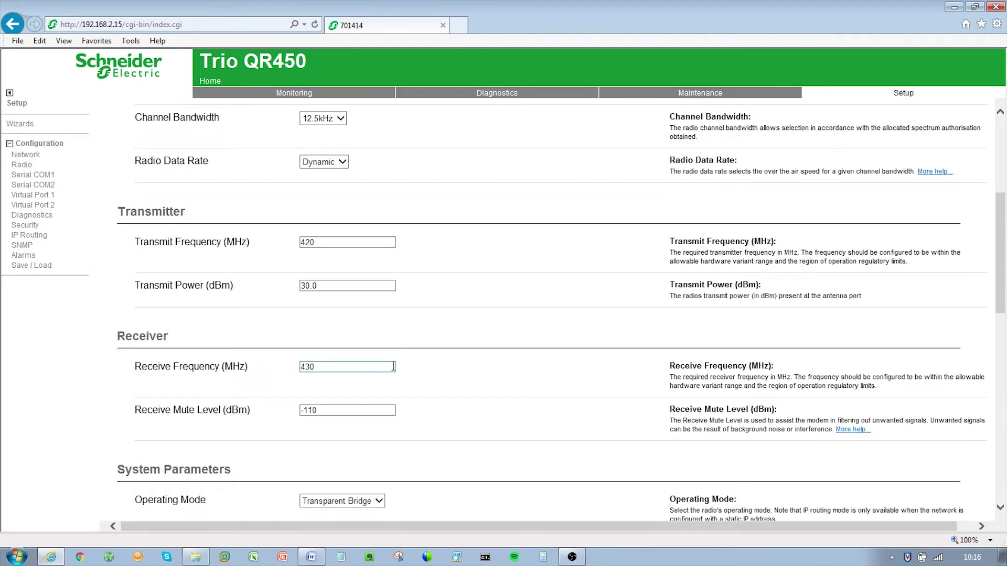
left_click(333, 122)
left_click(334, 120)
left_click(318, 245)
key("BackSpace")
type("5")
left_click(318, 289)
Set the Receive Frequency to 420 MHz.
left_click(324, 367)
key("BackSpace")
key("BackSpace")
key("BackSpace")
type("420")
left_click(447, 373)
scroll(446, 370, "up", 3)
scroll(446, 370, "up", 2)
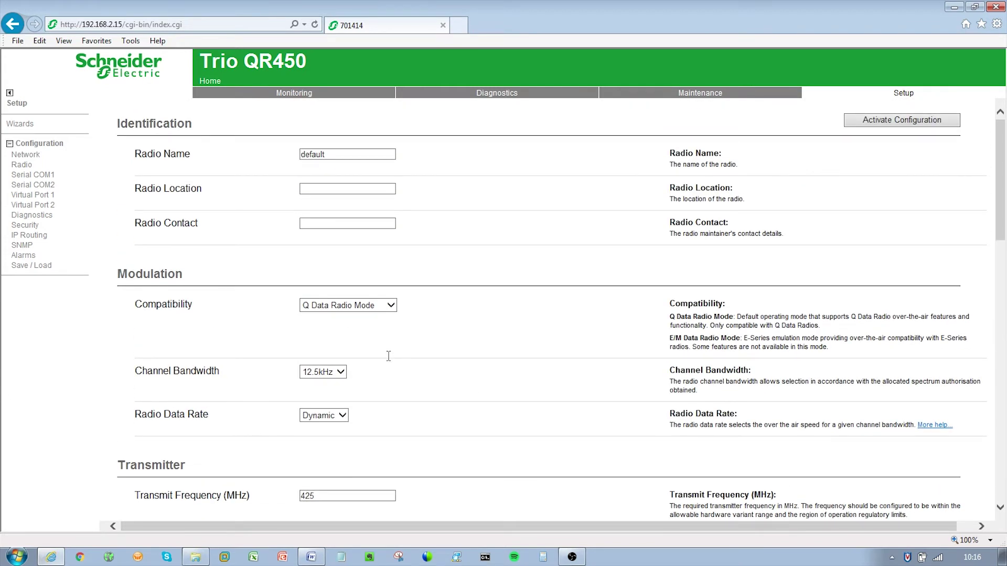
Under Security, replace the default login name, set and confirm a new password, and activate the configuration.
left_click(39, 227)
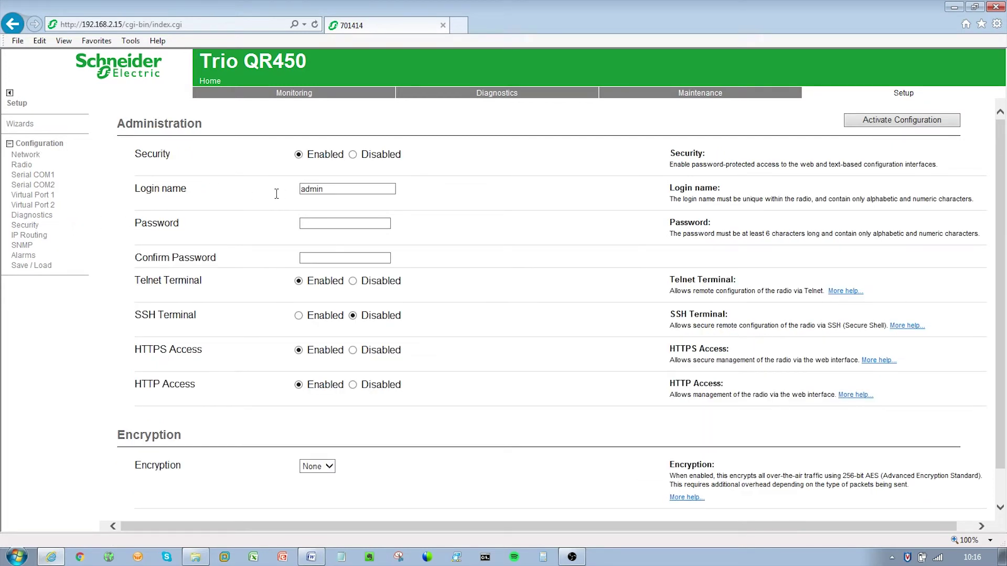
double_click(320, 190)
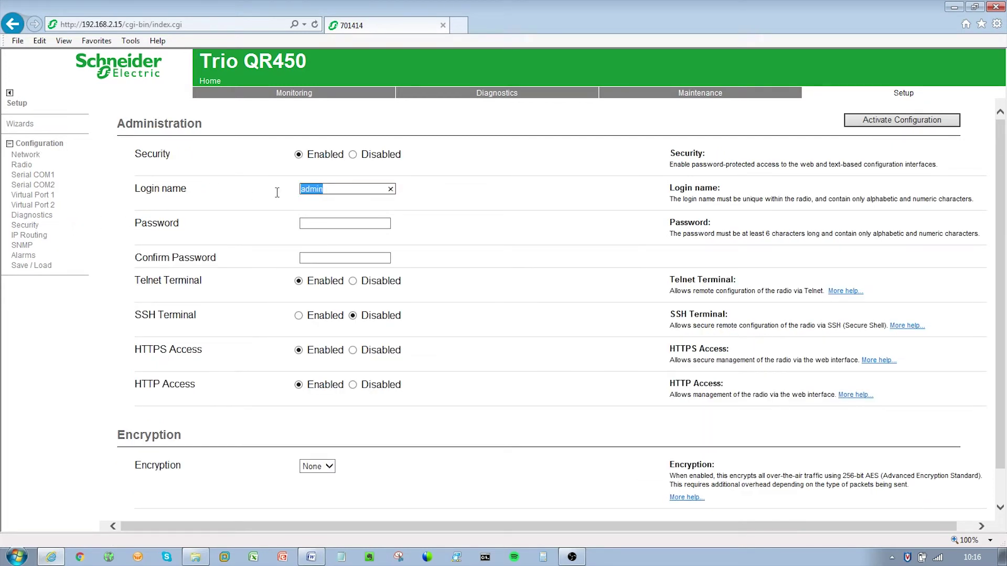
type("schneider")
left_click(311, 223)
type("••••••")
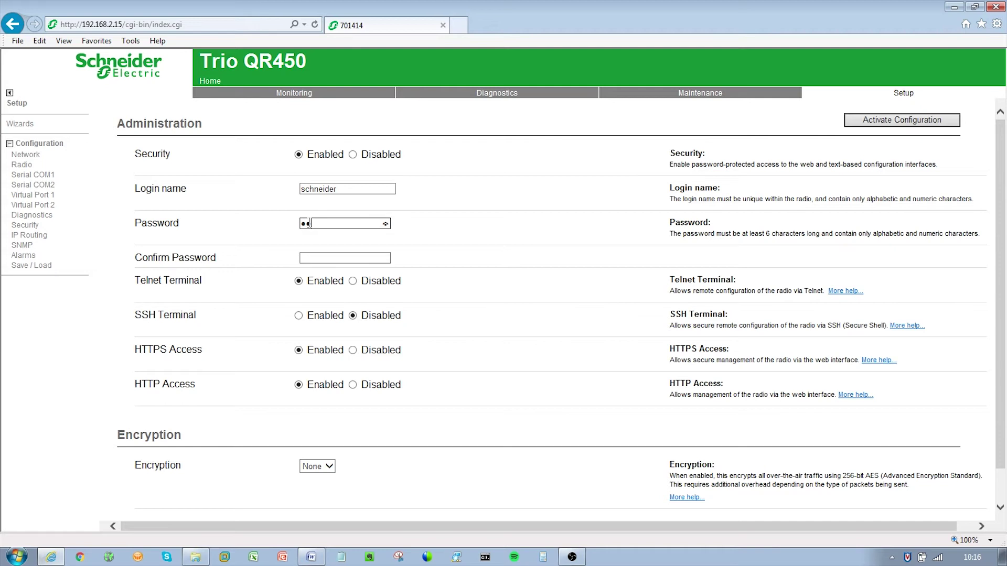
type("••")
left_click(317, 258)
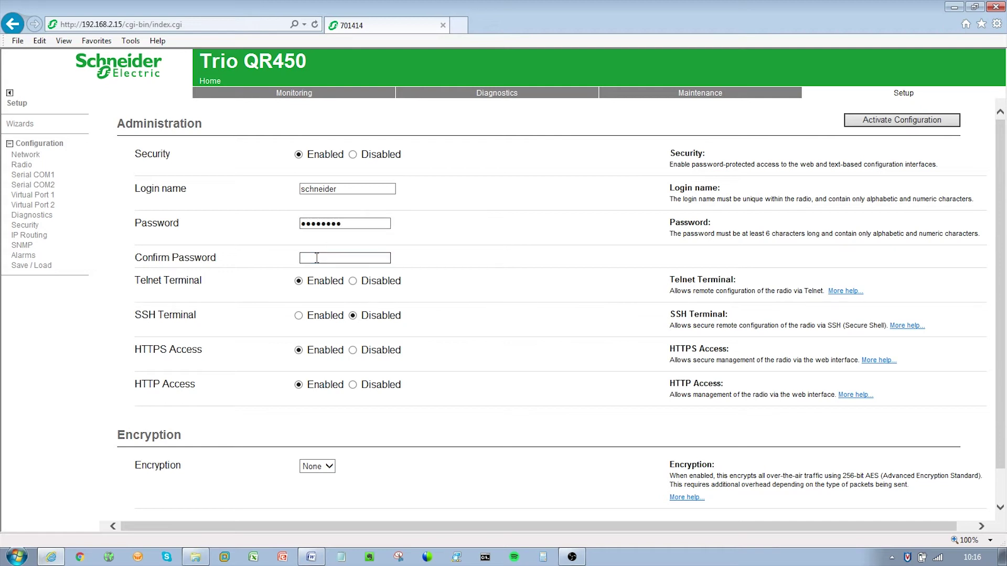
type("••••••••")
left_click(871, 120)
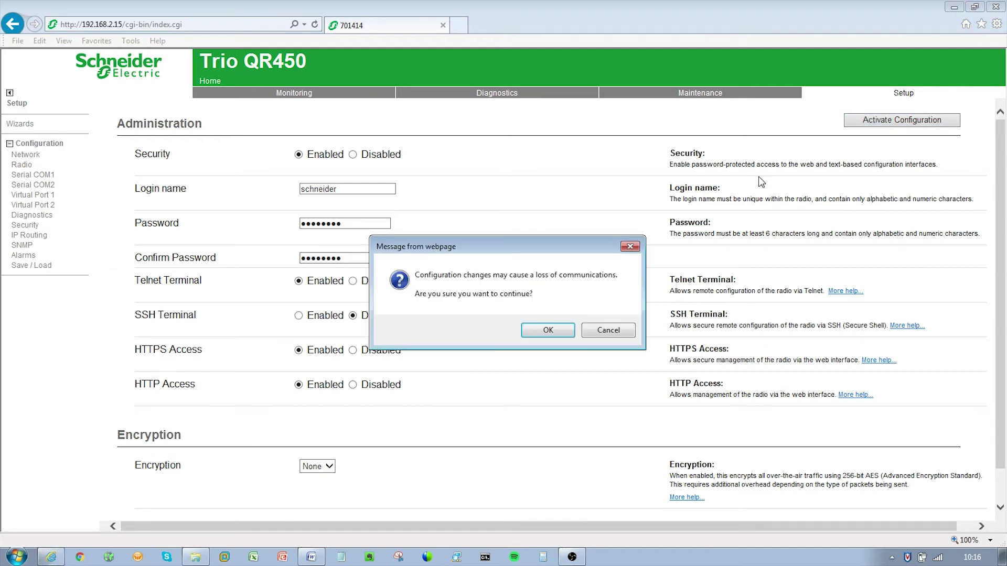
left_click(548, 330)
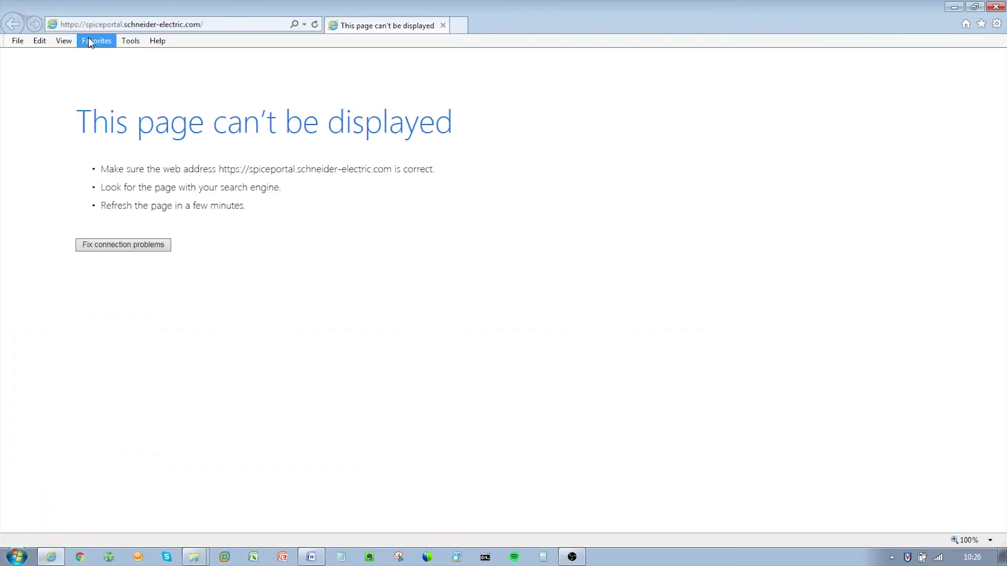
Log in to the radio at 192.168.2.2 with the new login name and password.
left_click(98, 25)
type("192.")
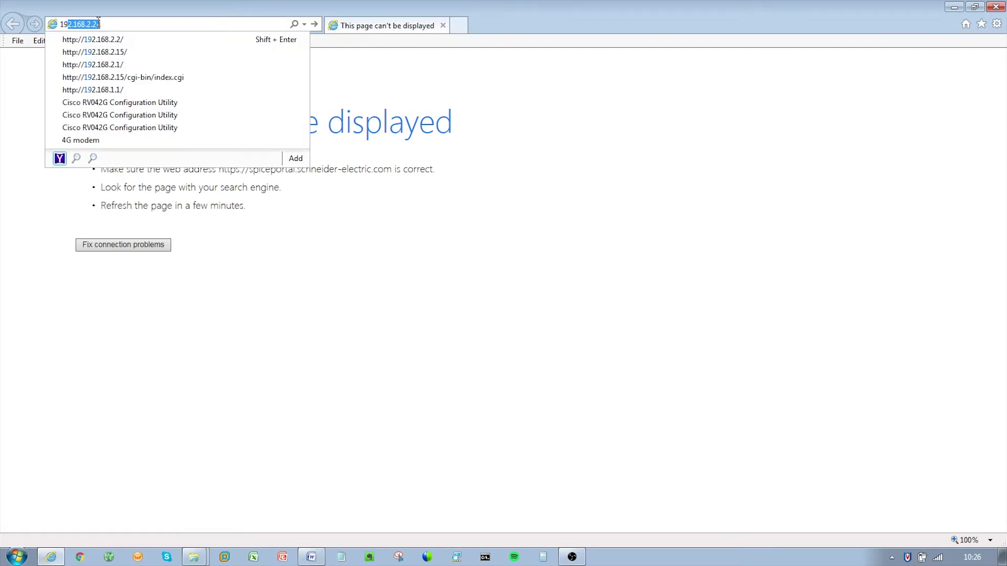
type("168.2.2")
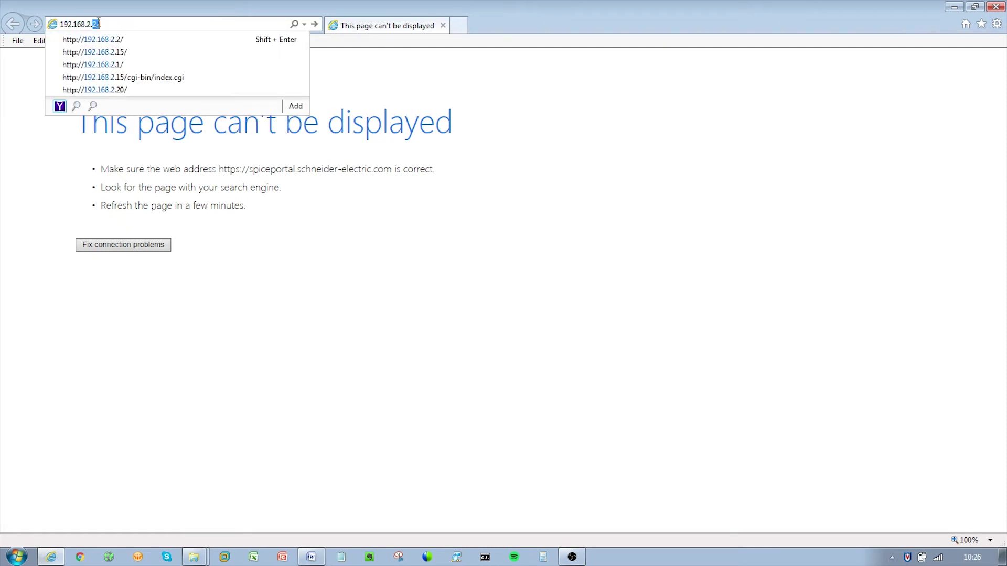
key("Return")
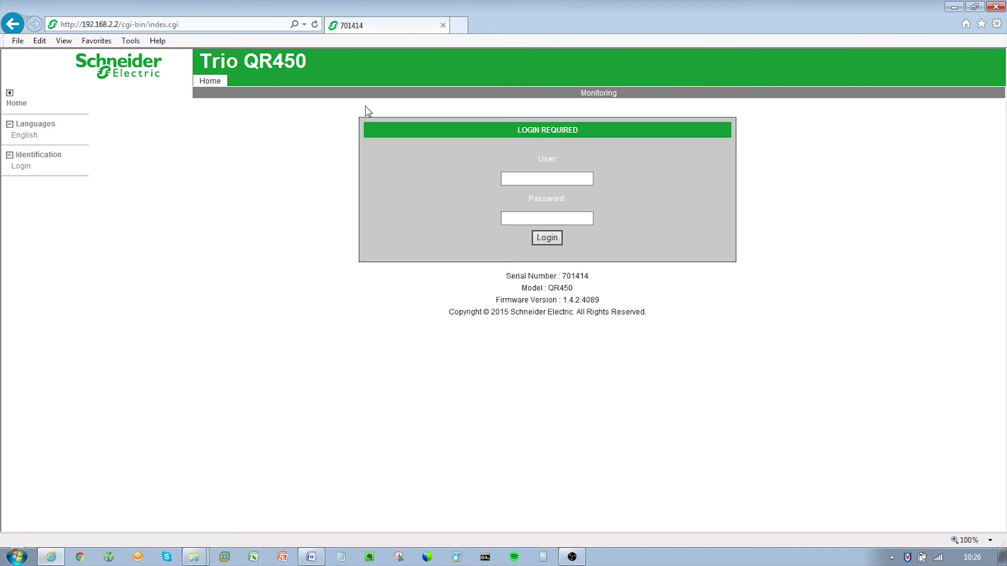
type("schneider")
key("Tab")
type("•••••••")
left_click(545, 239)
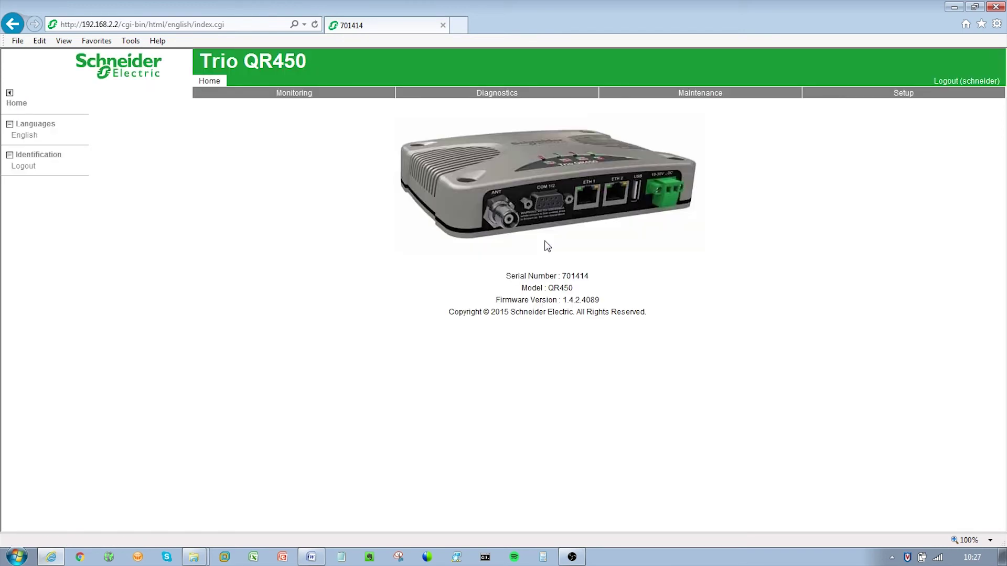
Run a 1000-packet transmission test to 192.168.2.1 and generate its commissioning record.
left_click(493, 94)
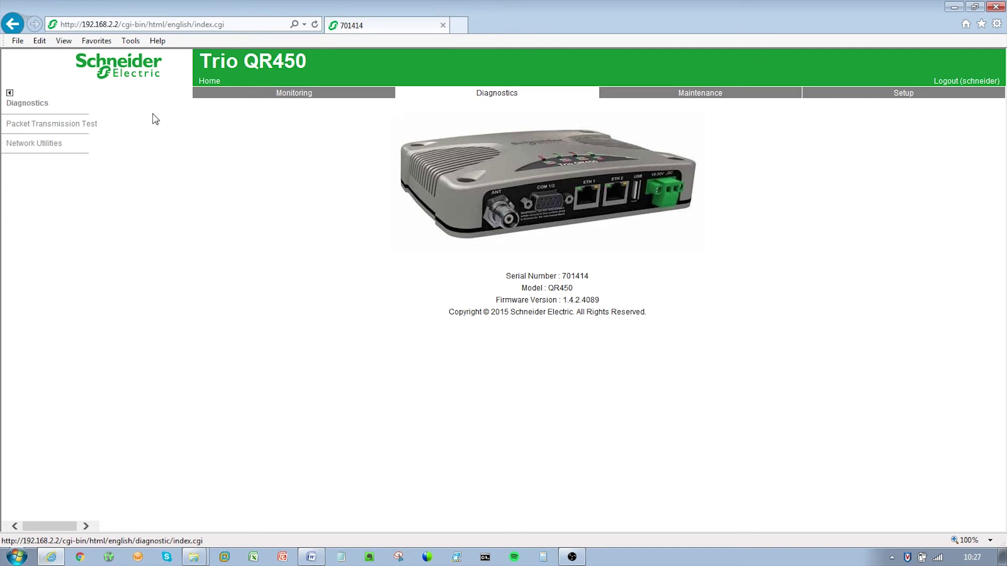
left_click(90, 126)
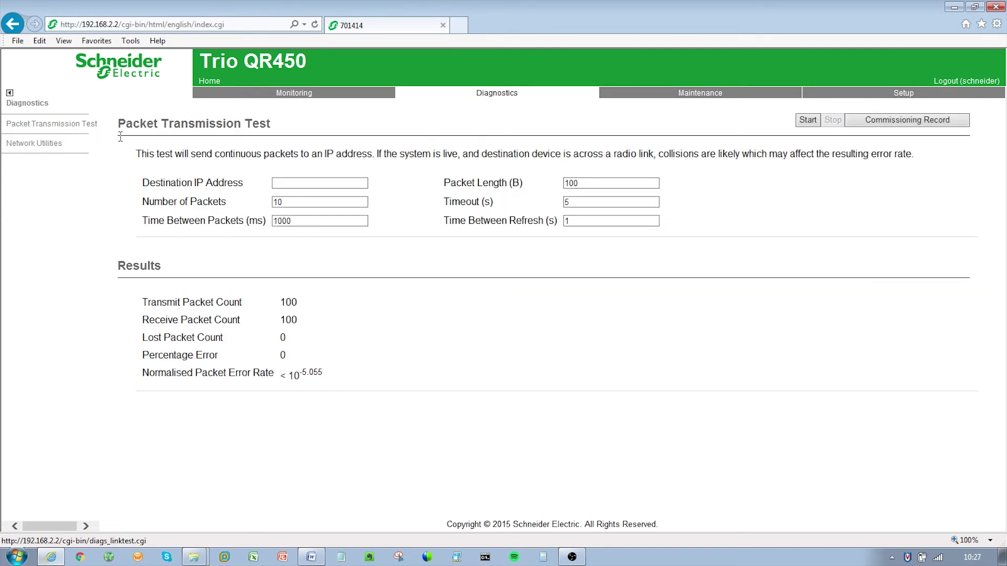
left_click(274, 182)
type("192.168.2.1")
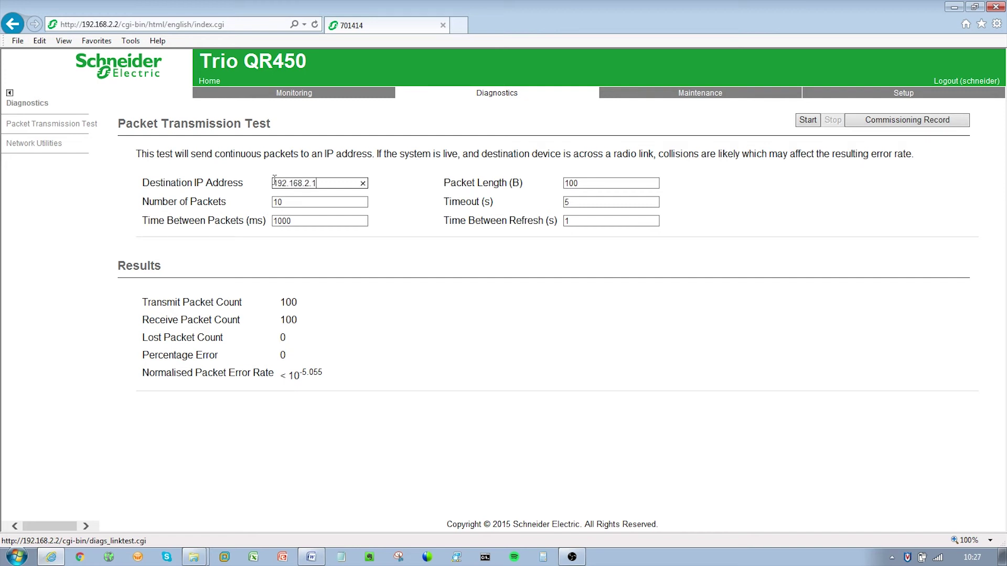
left_click(303, 201)
left_click(808, 121)
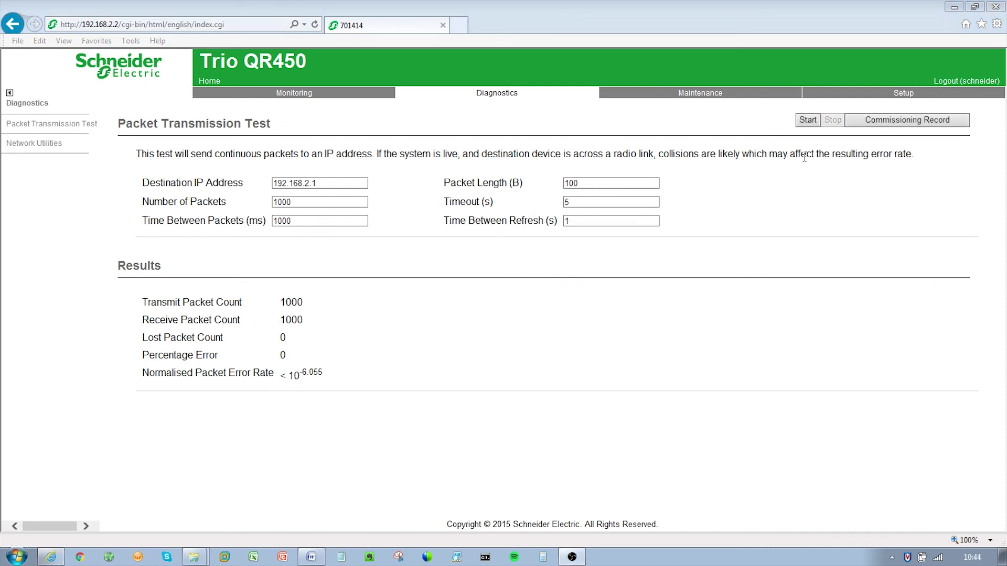
left_click(856, 120)
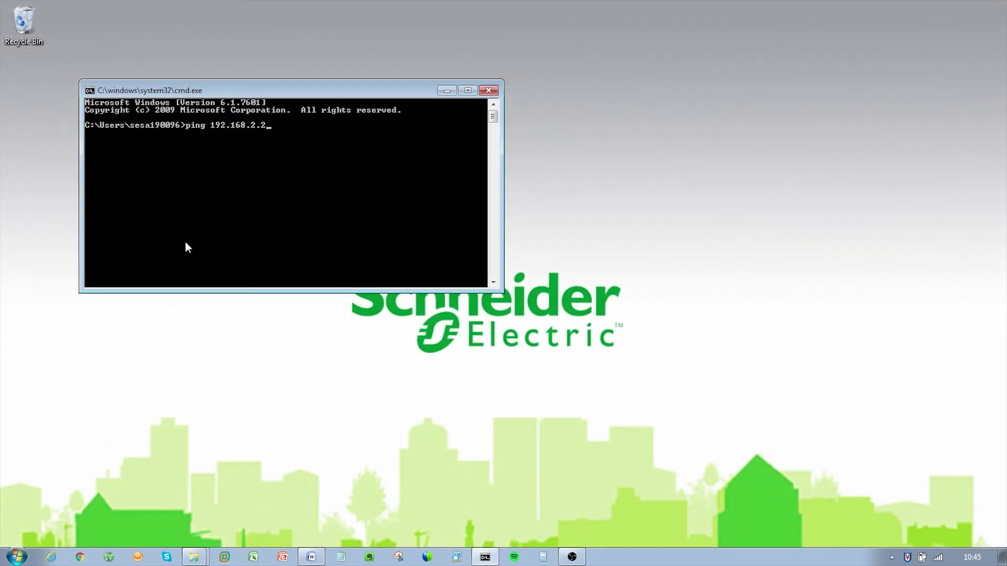
Ping 192.168.2.2, then start a ping to 192.168.2.1.
key("Return")
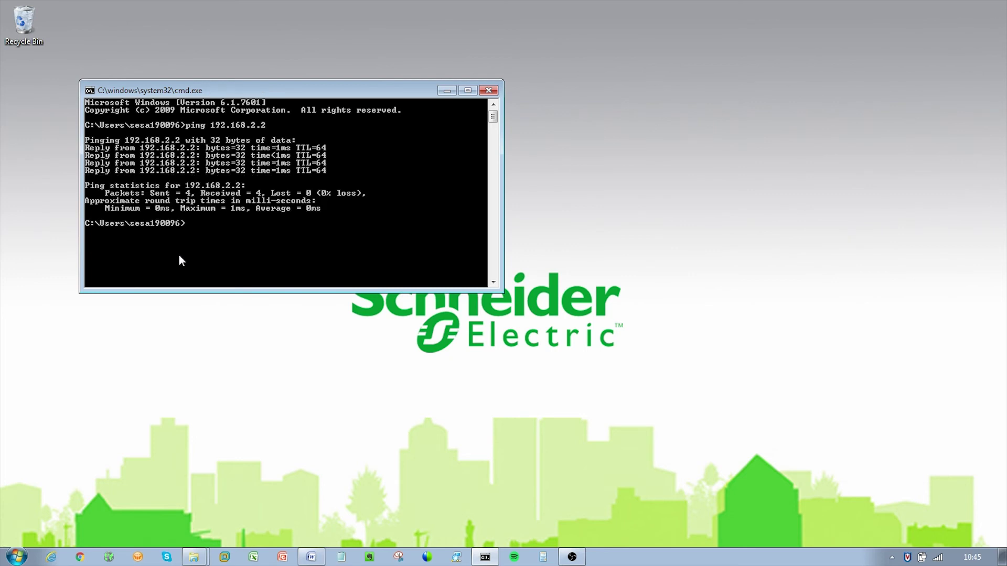
type("ping 192.168.2.1")
key("Return")
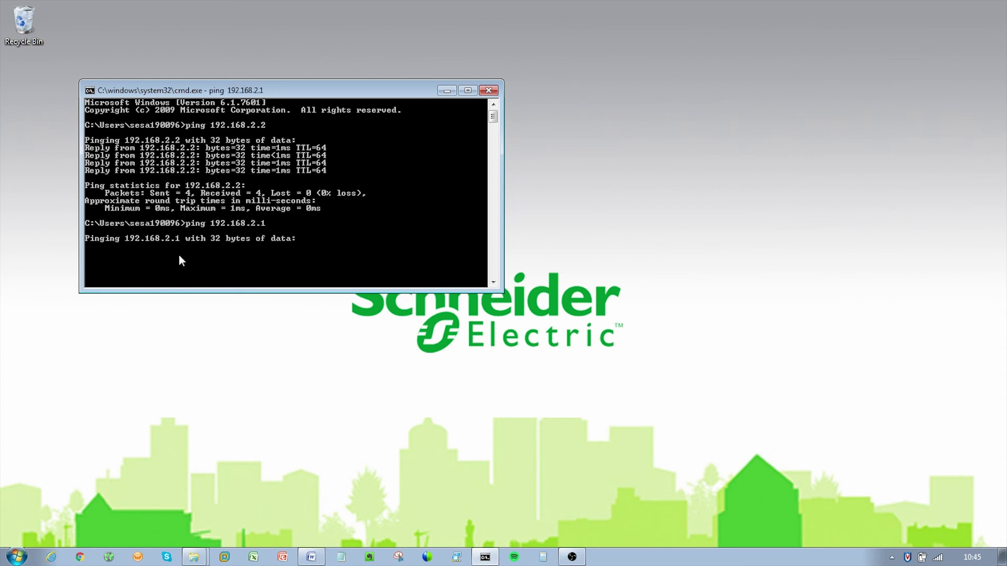